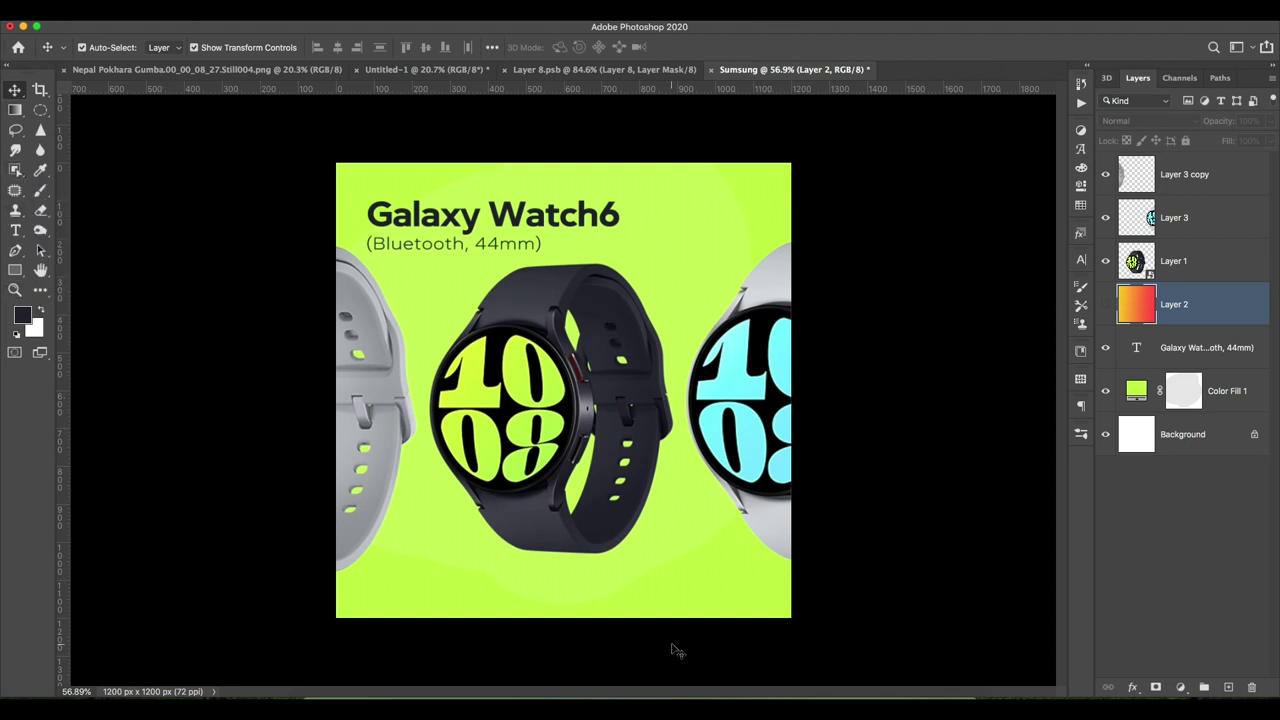
# - Switch to the Blur tool and choose a soft 250 px brush with 0% hardness
pyautogui.press('r')
pyautogui.click(96, 47)
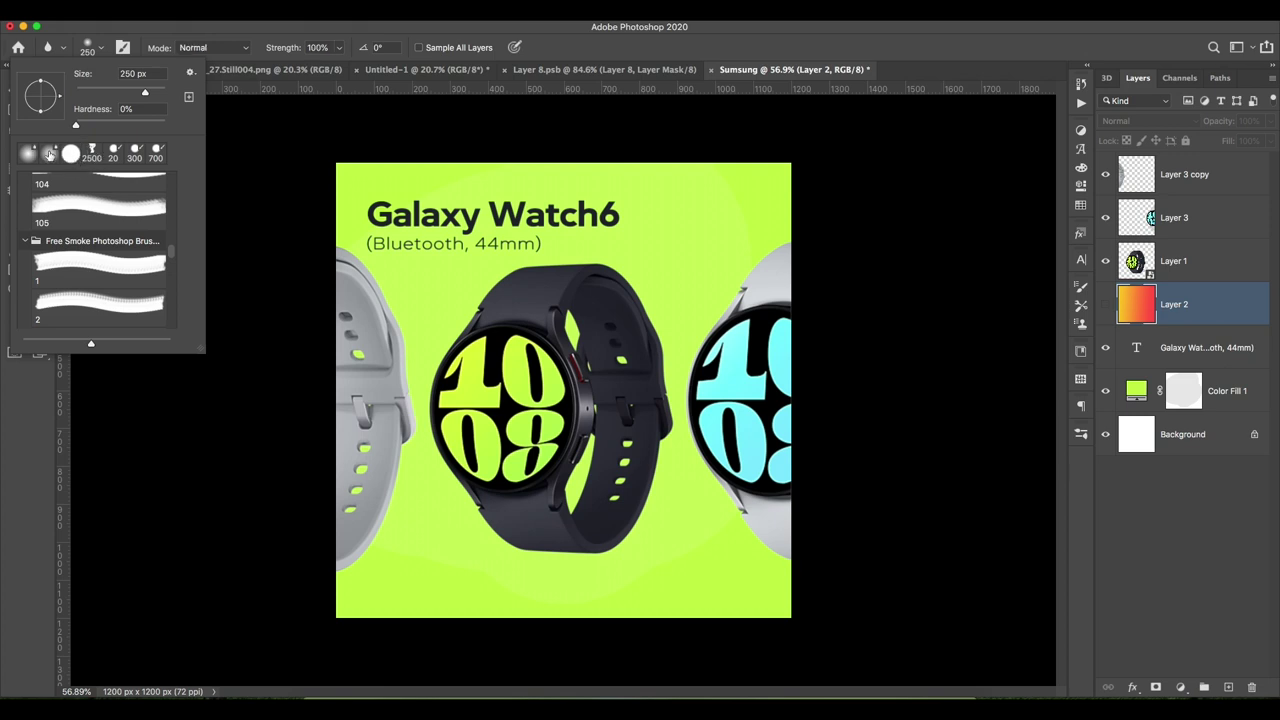
# - Sample the dark strap colour as foreground and add a new layer above Layer 1
pyautogui.press('Escape')
pyautogui.click(24, 314)
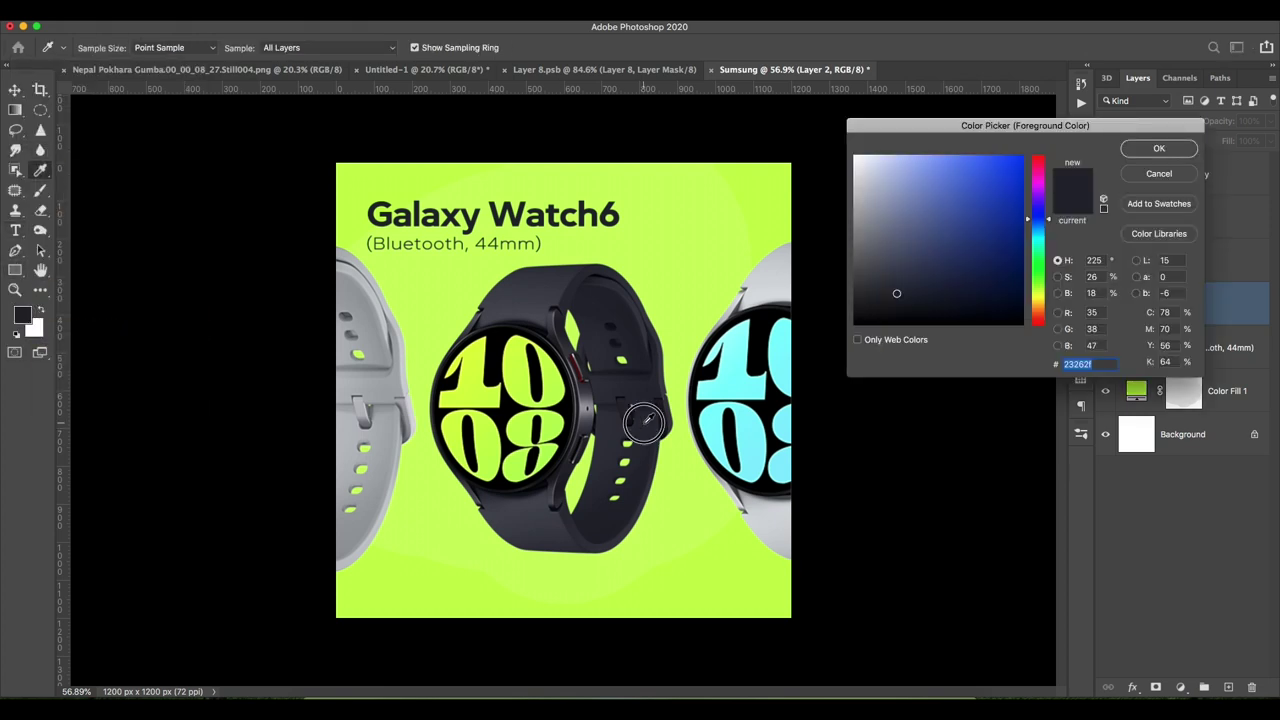
pyautogui.click(1172, 155)
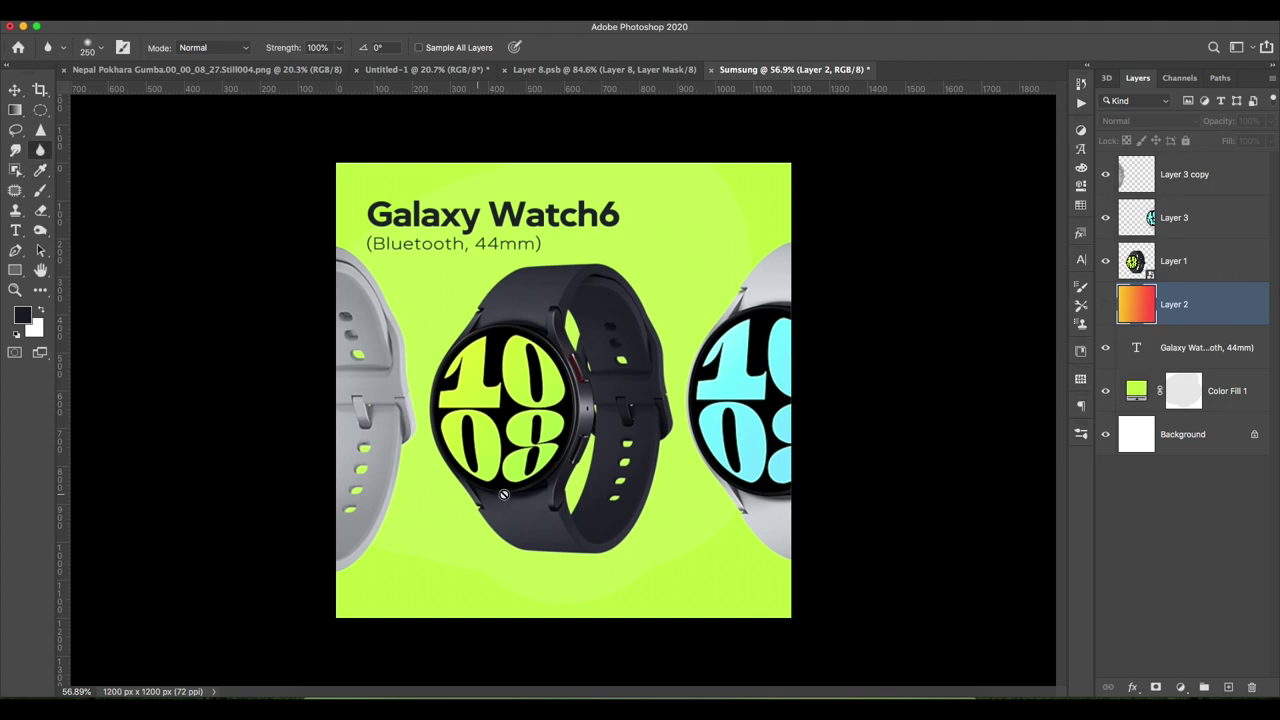
pyautogui.click(1196, 262)
pyautogui.click(1228, 687)
pyautogui.write('shadow')
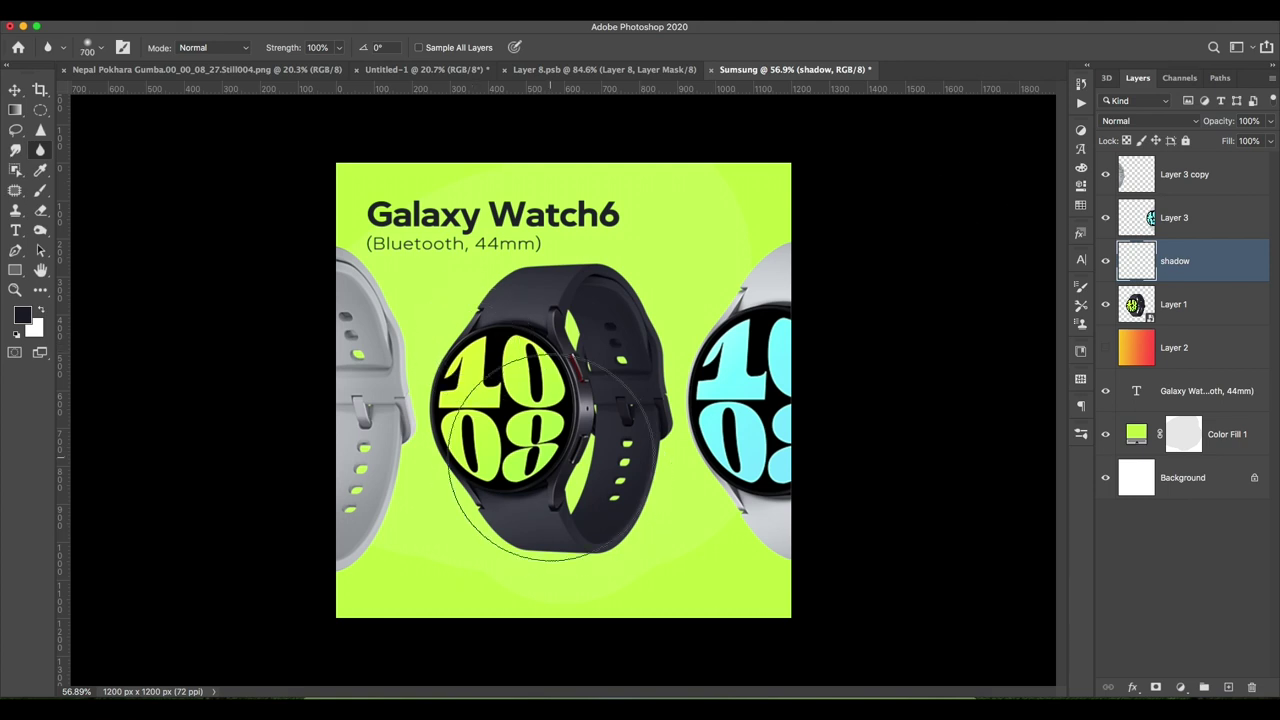
# - Paint a large 800 px dark circle and position it over the watch body
pyautogui.press(']')
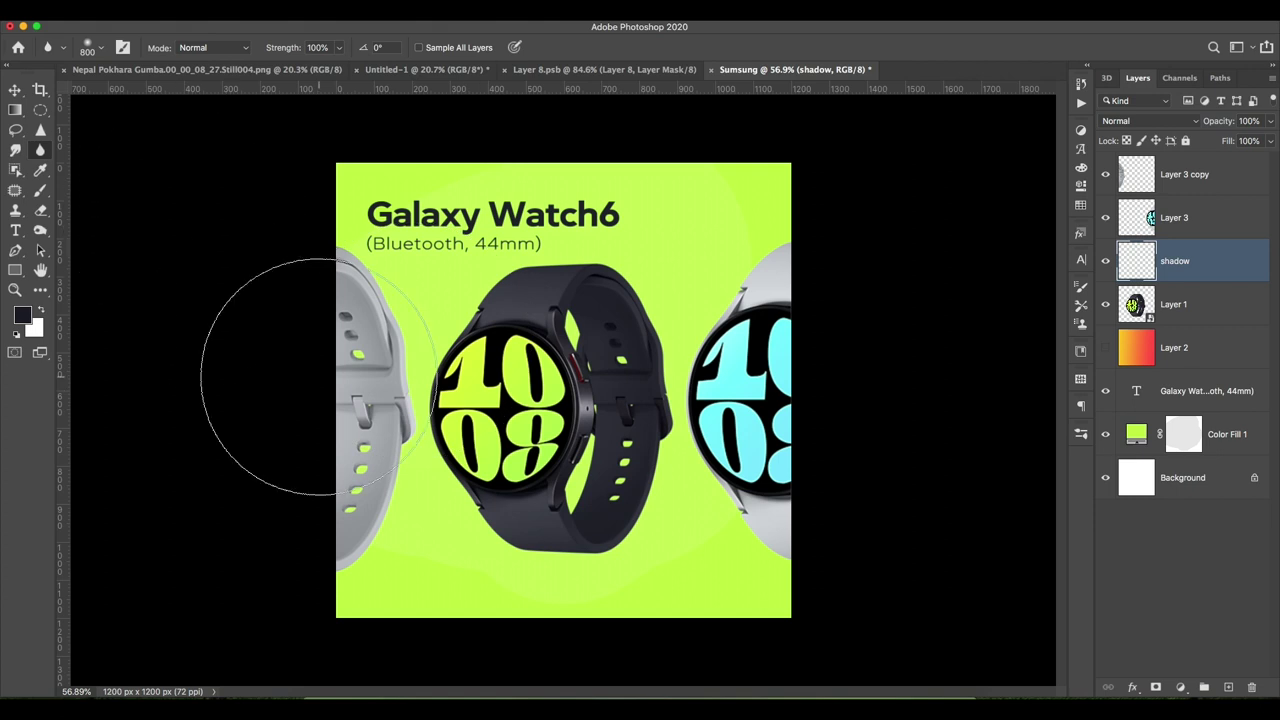
pyautogui.press('b')
pyautogui.click(565, 497)
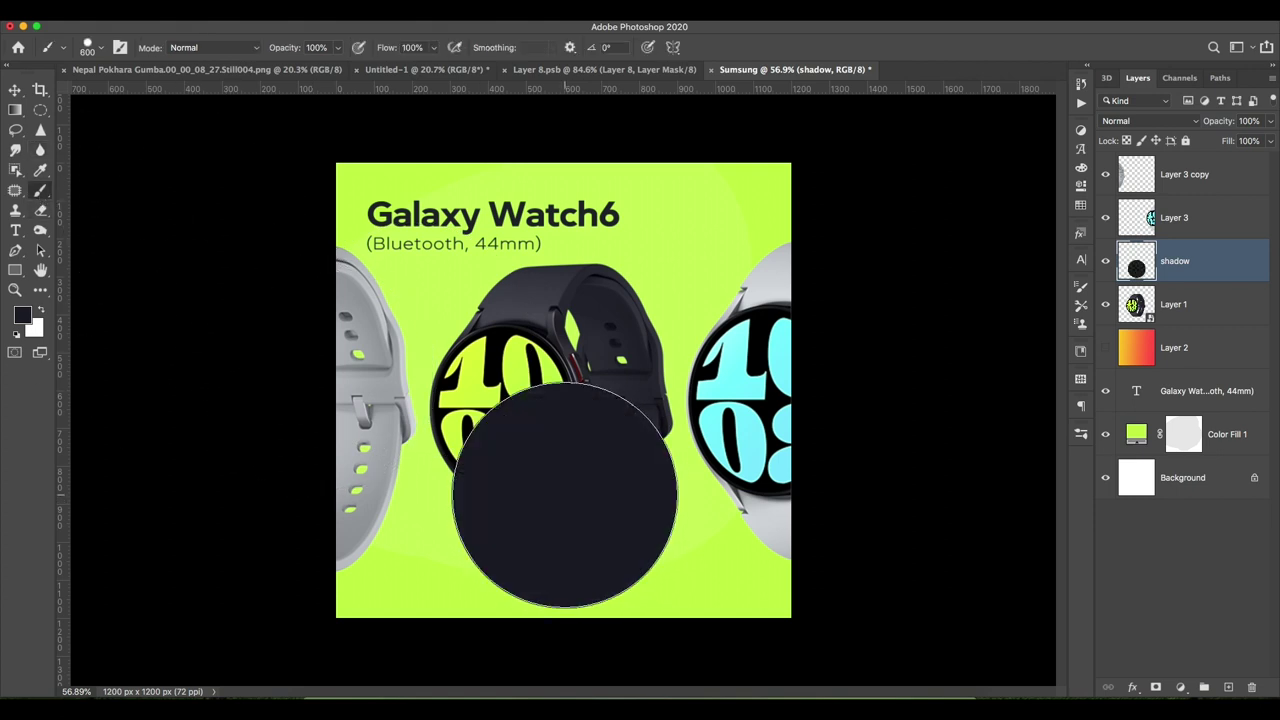
pyautogui.click(15, 88)
pyautogui.moveTo(566, 491); pyautogui.dragTo(551, 459)
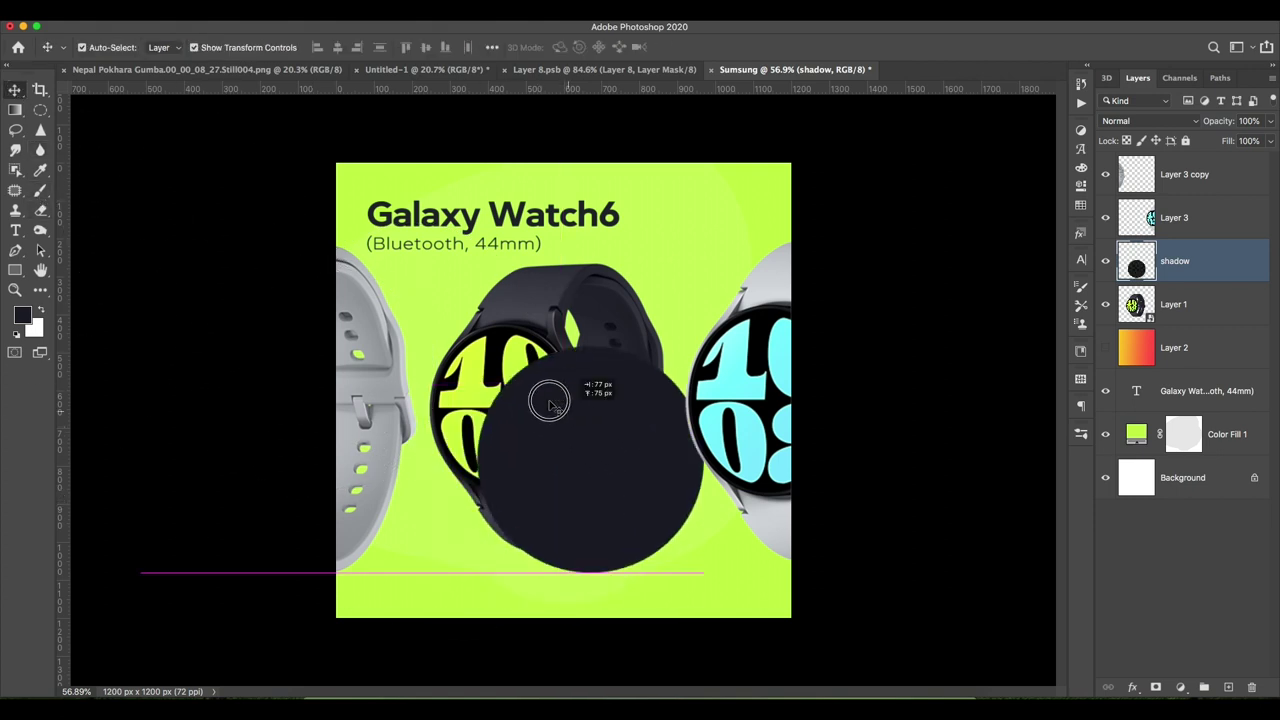
pyautogui.click(340, 2)
pyautogui.moveTo(318, 182)
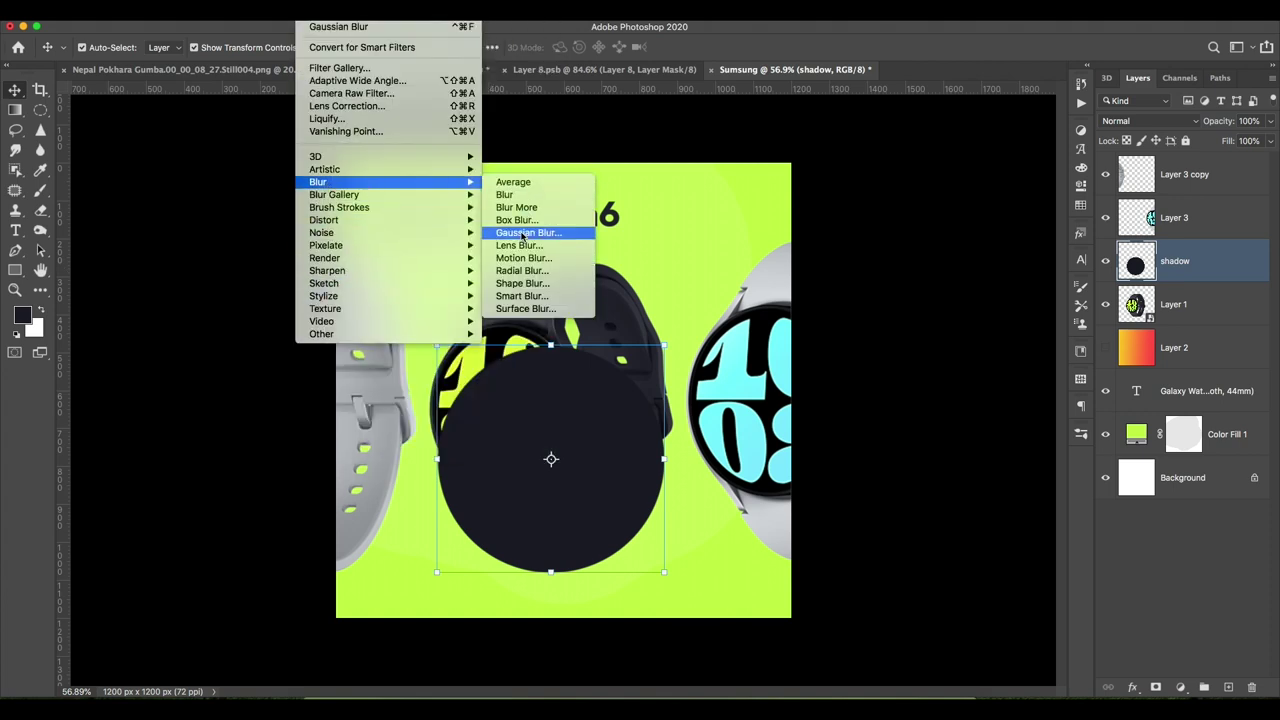
# - Apply a Gaussian Blur to the circle and squash it into a flat ellipse under the watch
pyautogui.click(524, 234)
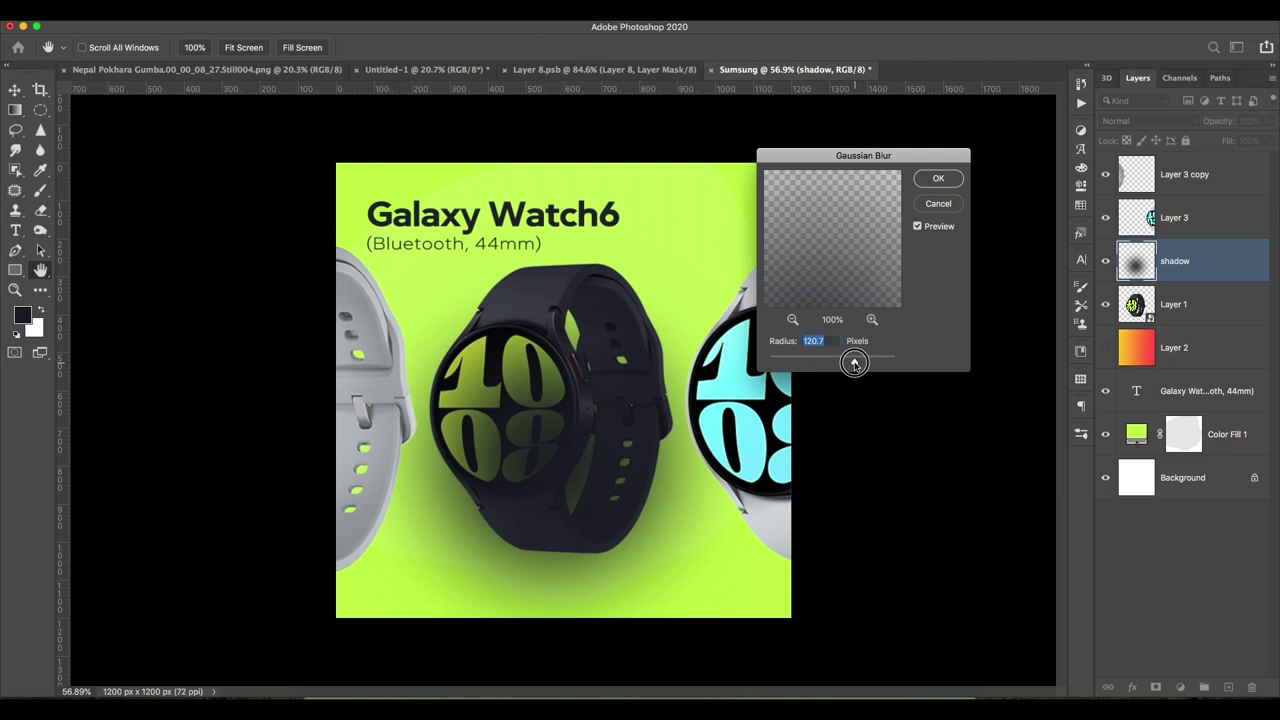
pyautogui.click(938, 178)
pyautogui.press('v')
pyautogui.hotkey('ctrl', 't')
pyautogui.moveTo(551, 229); pyautogui.dragTo(551, 526)
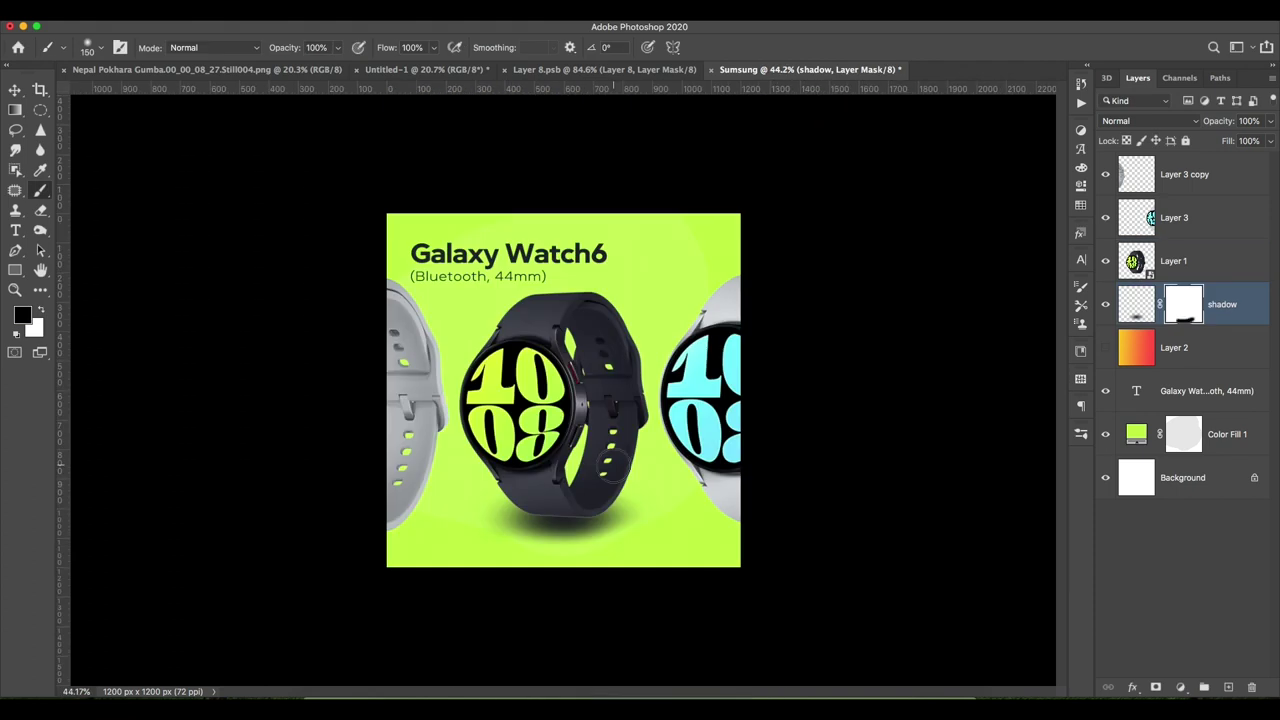
# - Set the shadow layer to 25% opacity and toggle its visibility to compare
pyautogui.write('25')
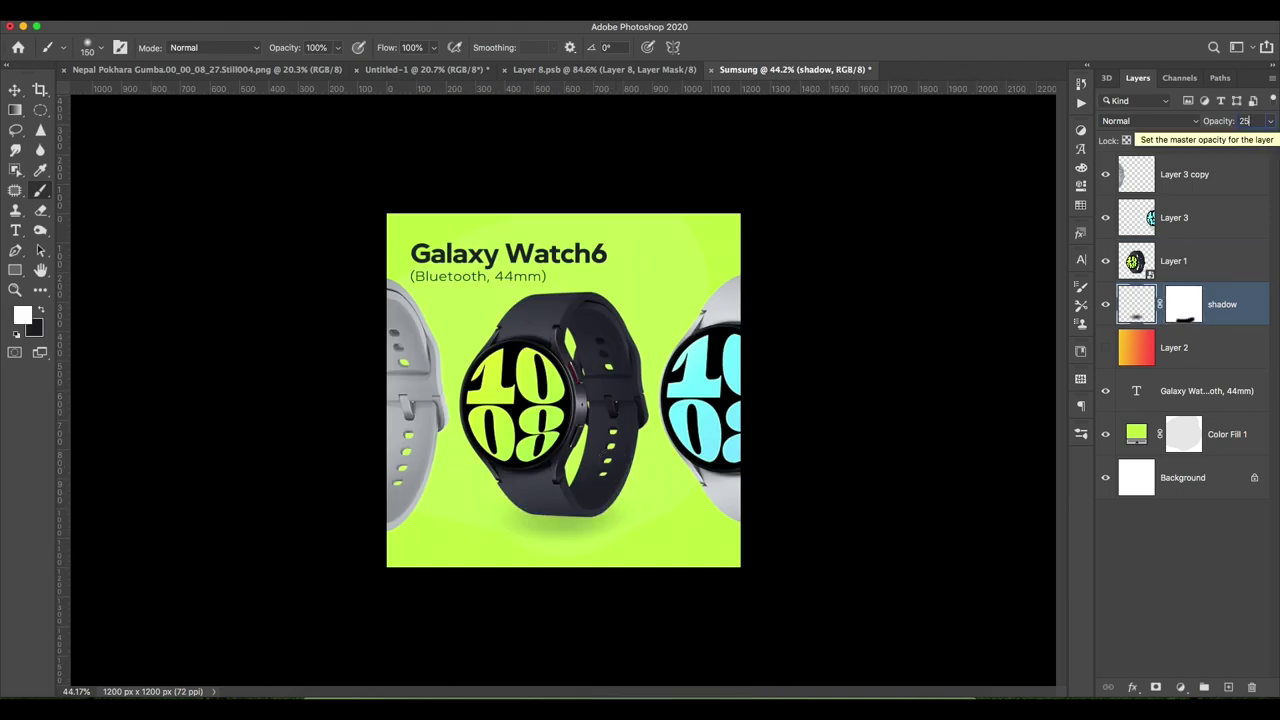
pyautogui.scroll(3, 549, 543)
pyautogui.scroll(-5, 549, 543)
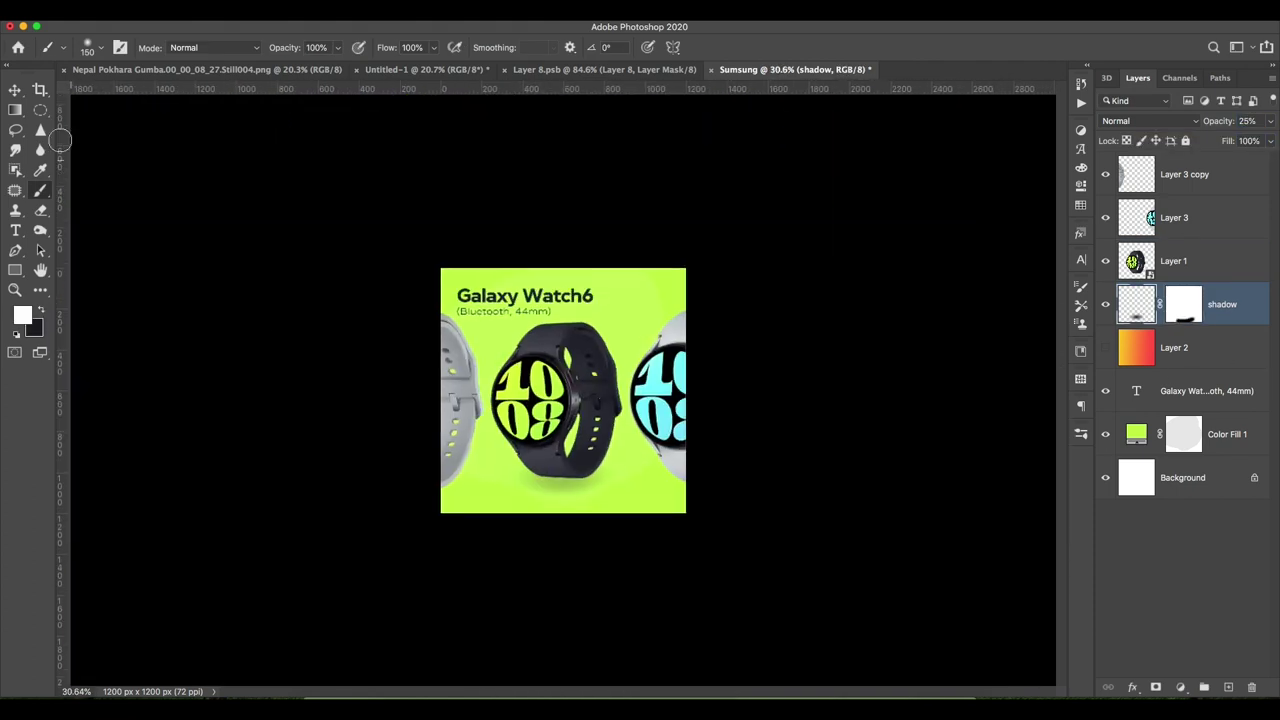
pyautogui.press('v')
pyautogui.click(1105, 304)
pyautogui.click(1105, 304)
pyautogui.click(1105, 304)
pyautogui.click(1105, 304)
pyautogui.click(1105, 304)
pyautogui.click(1105, 304)
pyautogui.scroll(3, 531, 498)
pyautogui.scroll(-1, 531, 498)
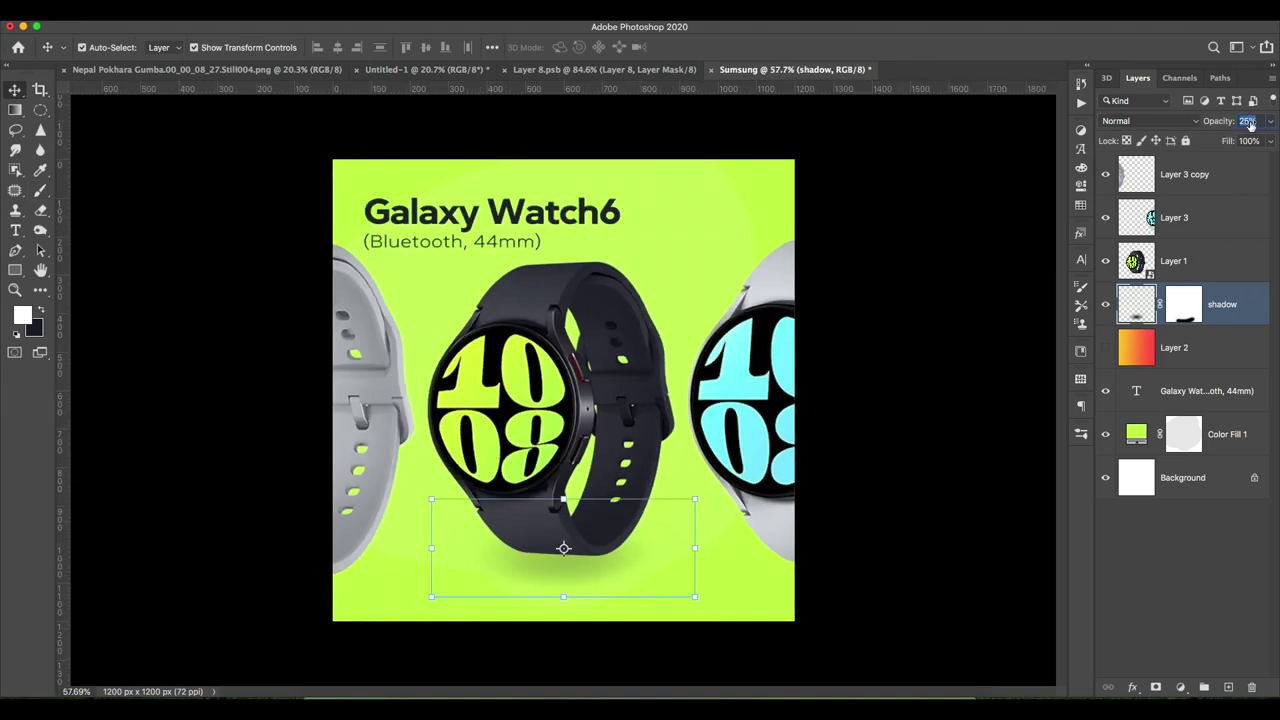
pyautogui.click(920, 337)
pyautogui.scroll(-1, 590, 505)
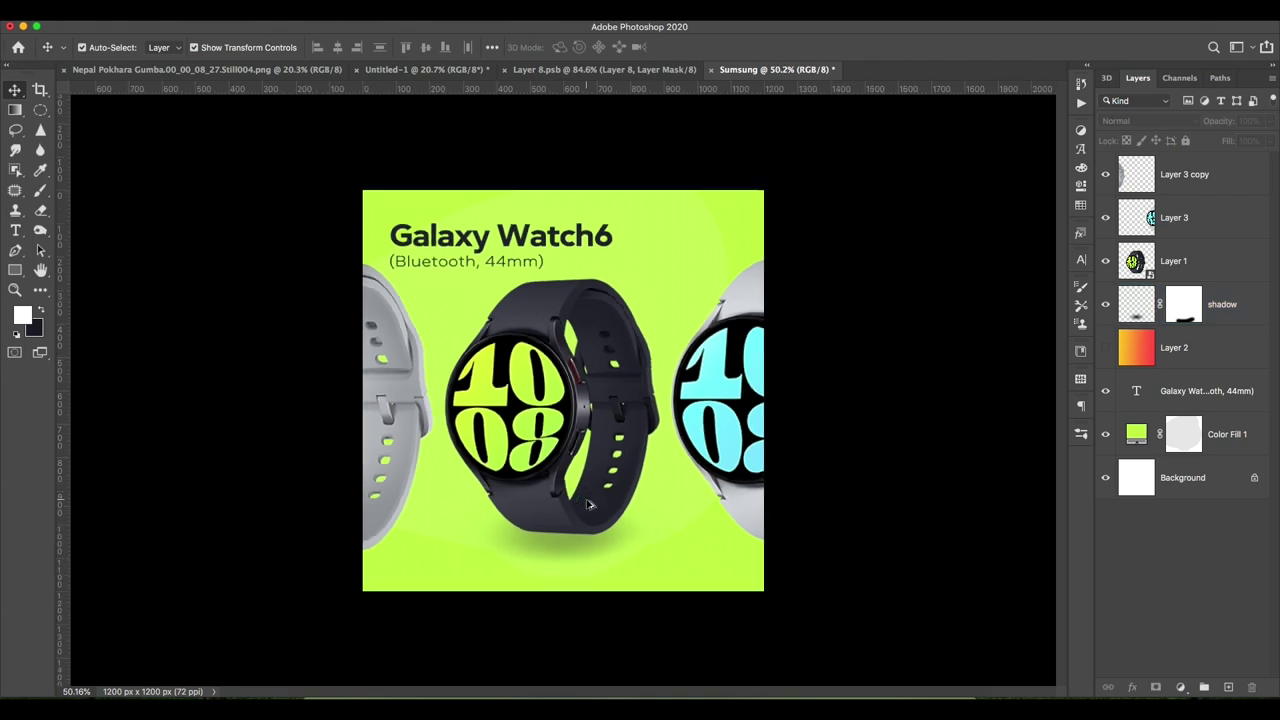
# - Paste all layers into a new 2163×1200 document and delete the left silver watch
pyautogui.click(1234, 431)
pyautogui.keyDown('shift'); pyautogui.click(1195, 177); pyautogui.keyUp('shift')
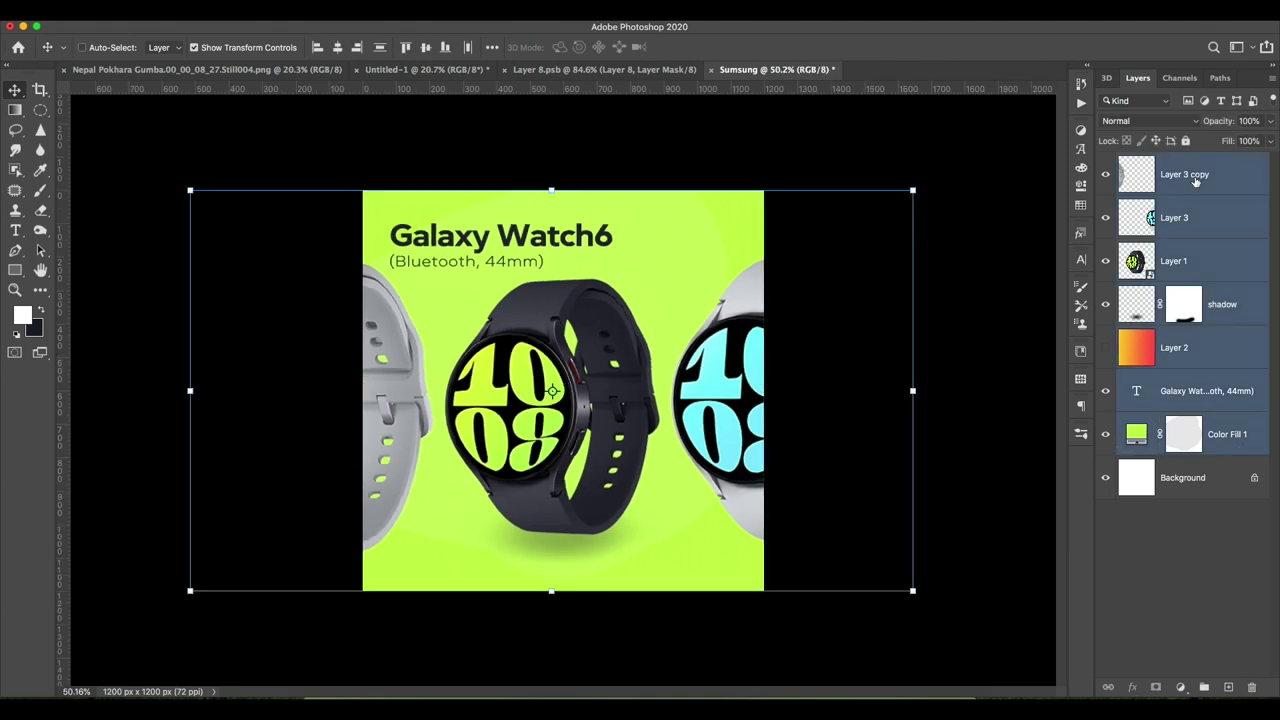
pyautogui.hotkey('ctrl', 'n')
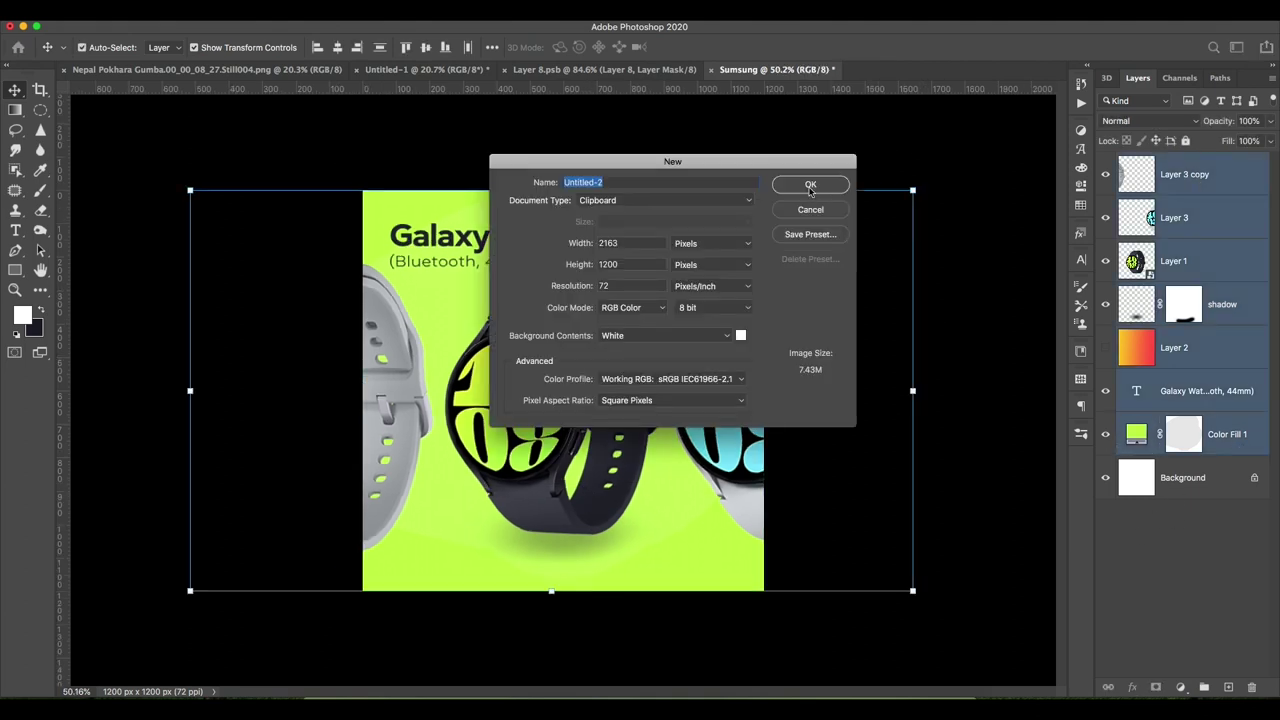
pyautogui.click(810, 187)
pyautogui.hotkey('ctrl', 'v')
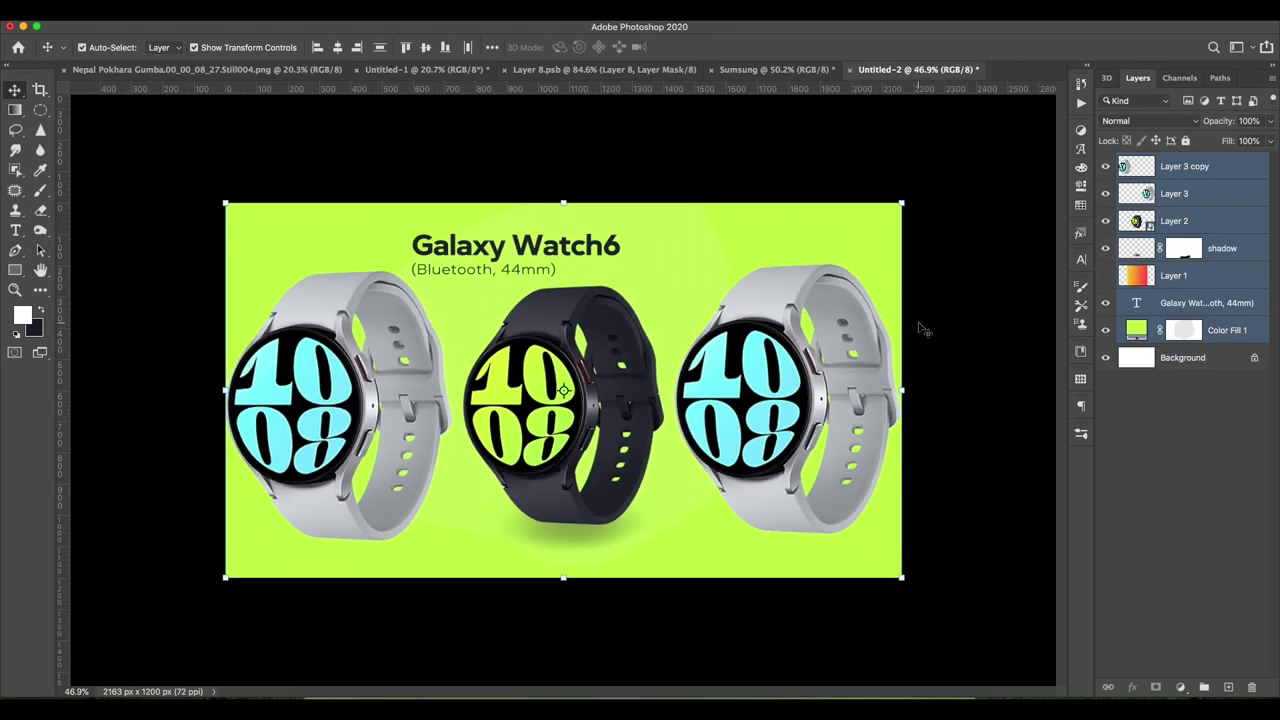
pyautogui.hotkey('ctrl', '+')
pyautogui.press('Delete')
# - Move the title left and break 'Galaxy Watch6' onto two lines
pyautogui.moveTo(561, 242)
pyautogui.mouseDown()
pyautogui.moveTo(395, 370)
pyautogui.moveTo(222, 360)
pyautogui.mouseUp()
pyautogui.doubleClick(343, 367)
pyautogui.press('Return')
pyautogui.hotkey('ctrl', 'Return')
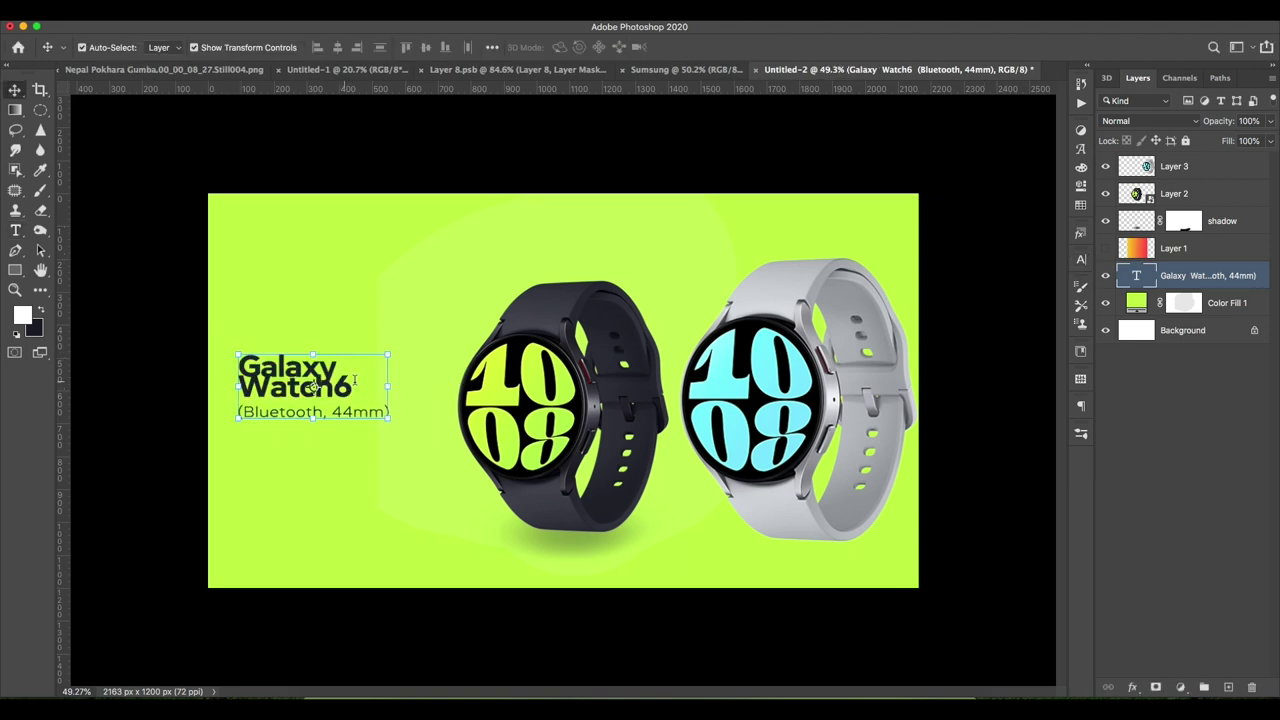
# - Adjust the title's line spacing in the Character settings
pyautogui.doubleClick(354, 380)
pyautogui.click(1080, 259)
pyautogui.click(1020, 301)
pyautogui.scroll(5, 1027, 301)
pyautogui.scroll(5, 1034, 303)
pyautogui.click(723, 48)
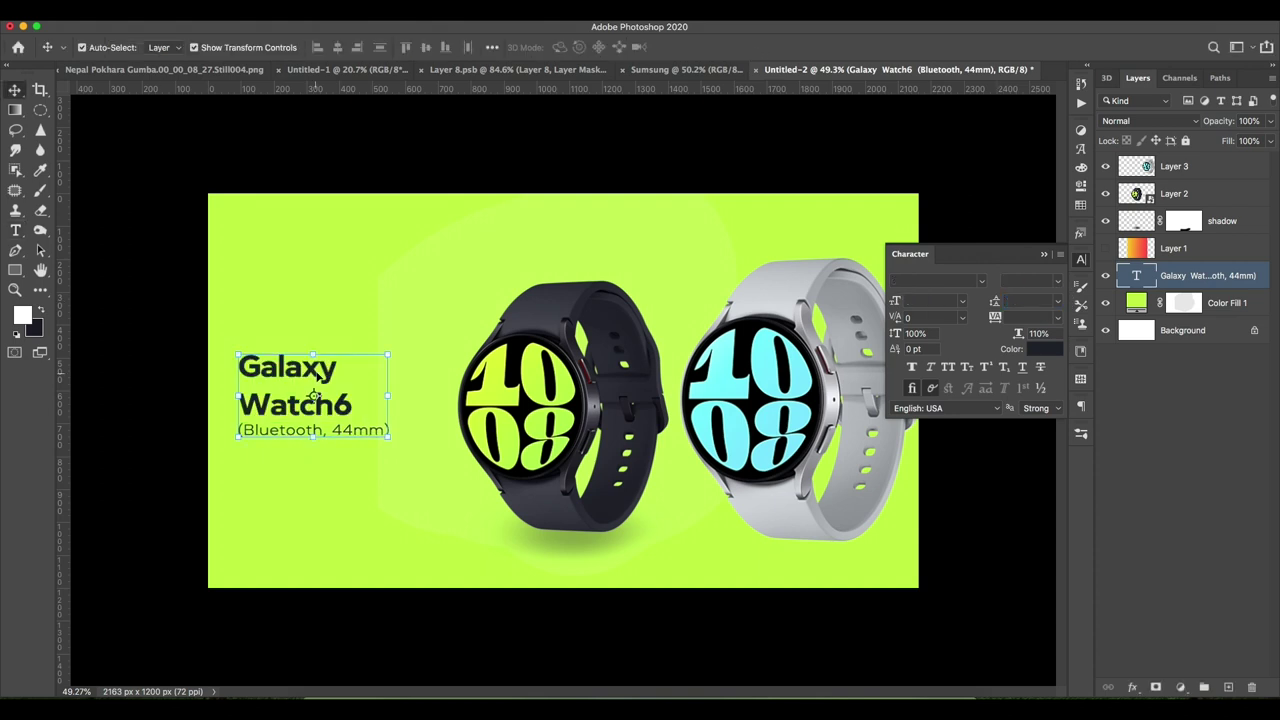
# - Apply 100 pt leading to all three title lines and move the block to the top-left
pyautogui.moveTo(319, 377); pyautogui.dragTo(315, 275)
pyautogui.doubleClick(322, 272)
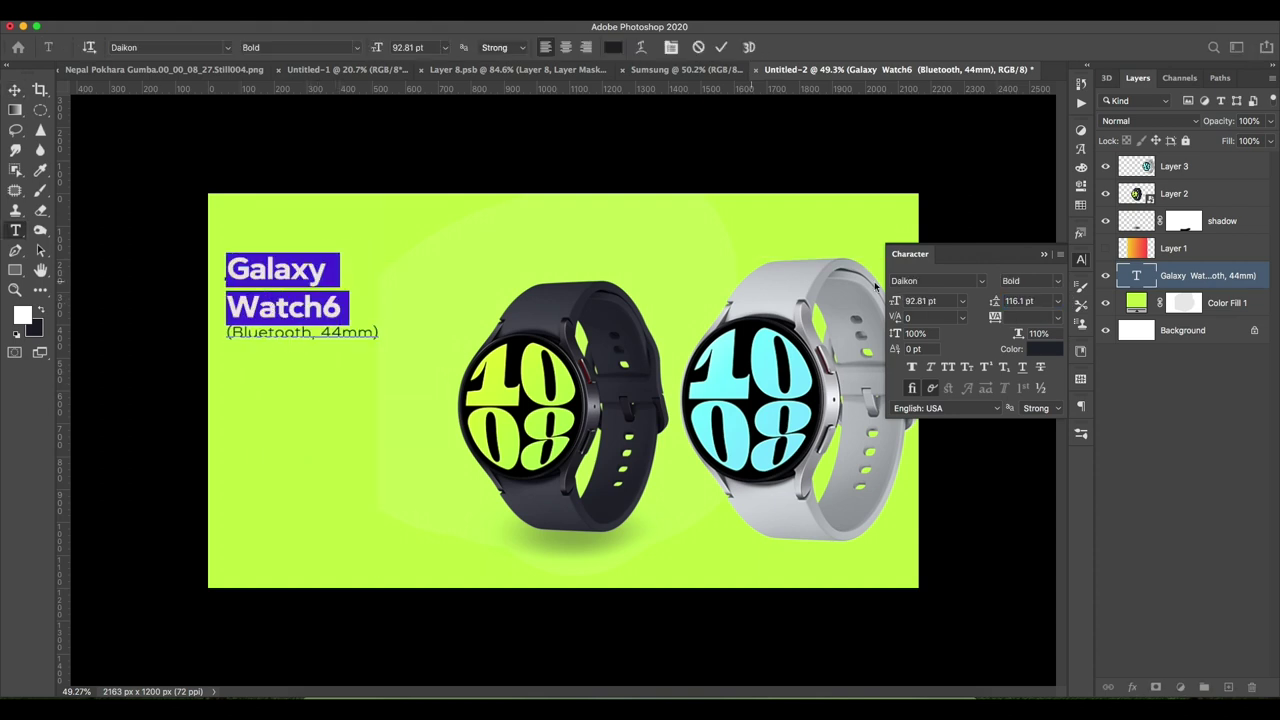
pyautogui.hotkey('ctrl', 'a')
pyautogui.press('Return')
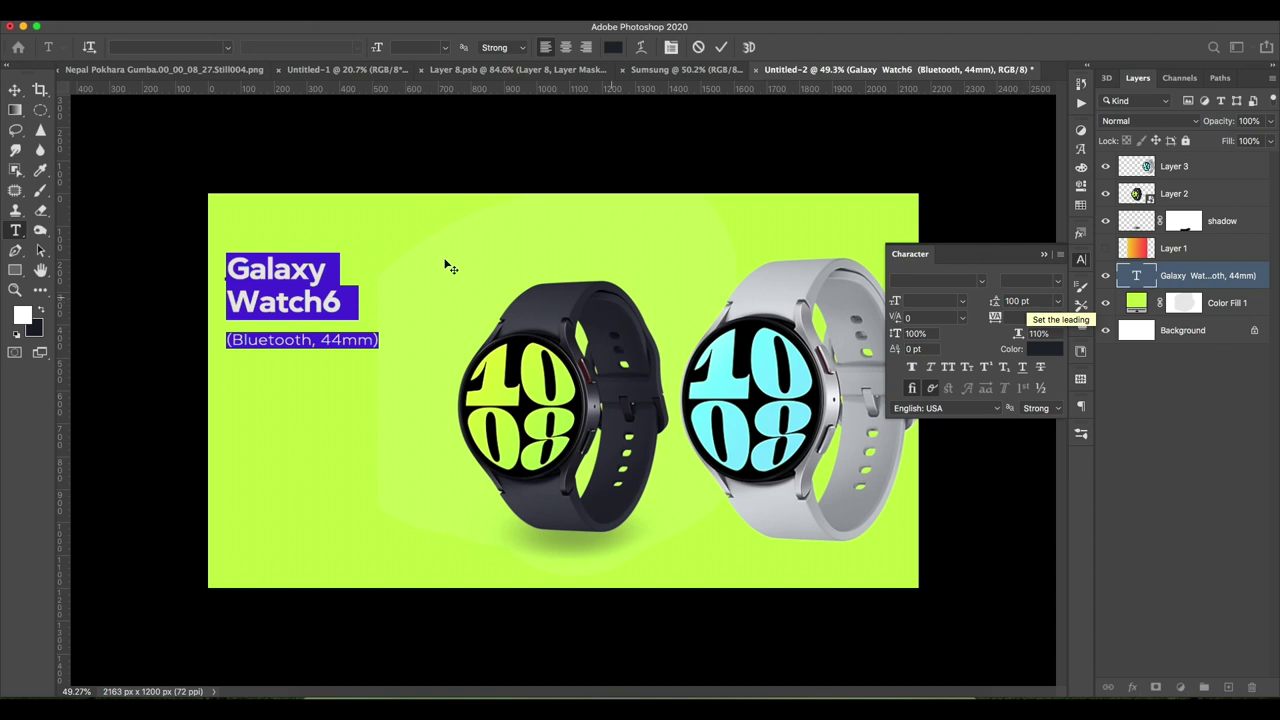
pyautogui.hotkey('ctrl', 'Return')
pyautogui.moveTo(322, 285); pyautogui.dragTo(325, 247)
# - Hide the green Color Fill background and move the dark watch and its shadow left
pyautogui.click(926, 480)
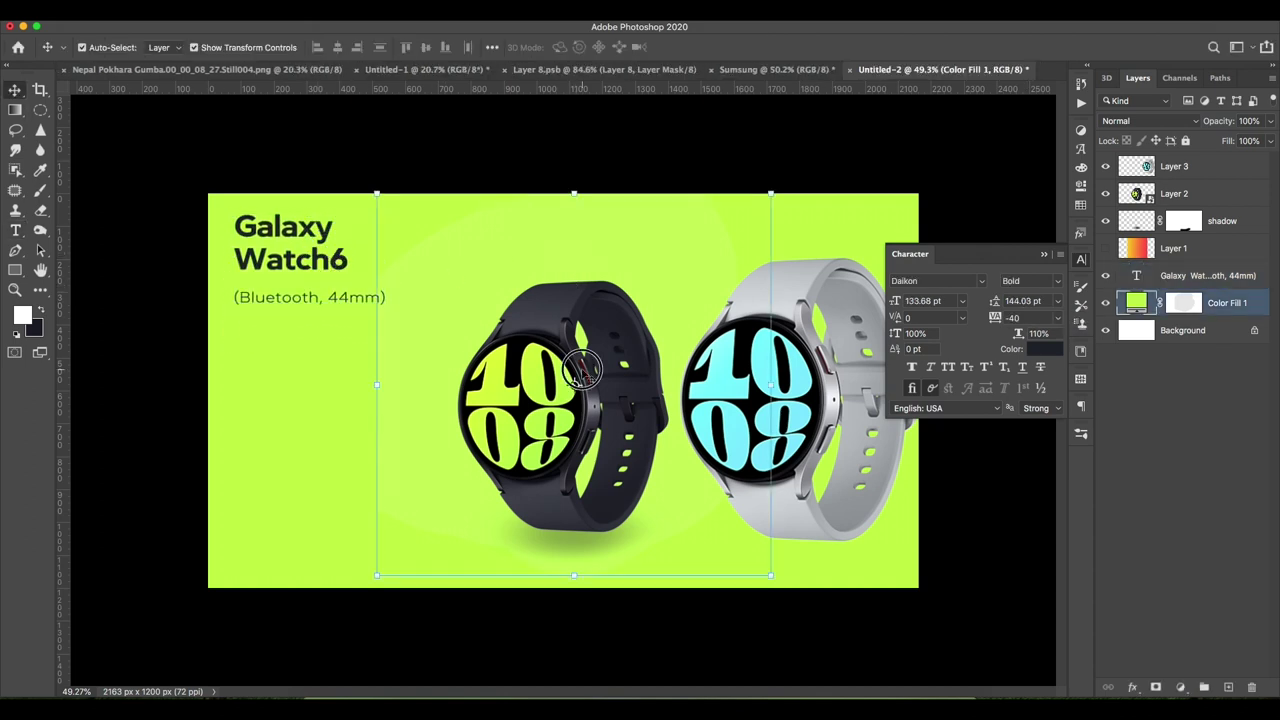
pyautogui.scroll(-1, 926, 480)
pyautogui.click(1106, 303)
pyautogui.scroll(1, 562, 375)
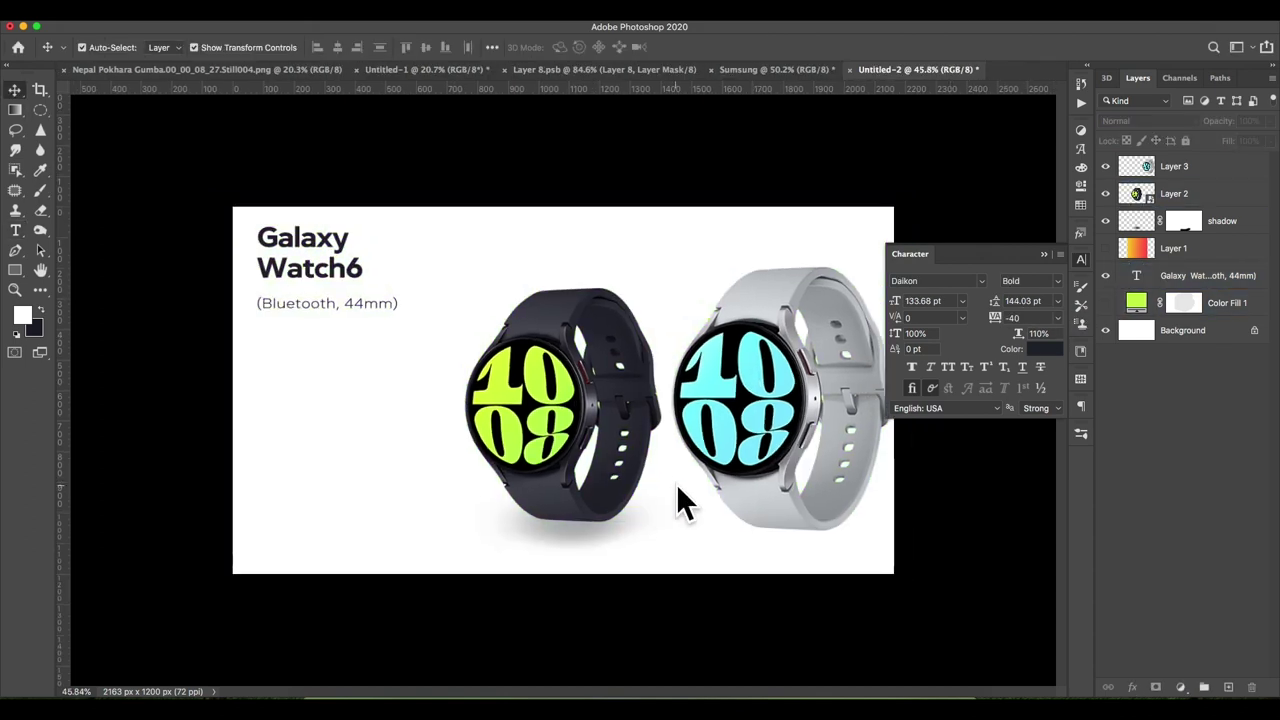
pyautogui.click(620, 470)
pyautogui.keyDown('shift'); pyautogui.click(1222, 220); pyautogui.keyUp('shift')
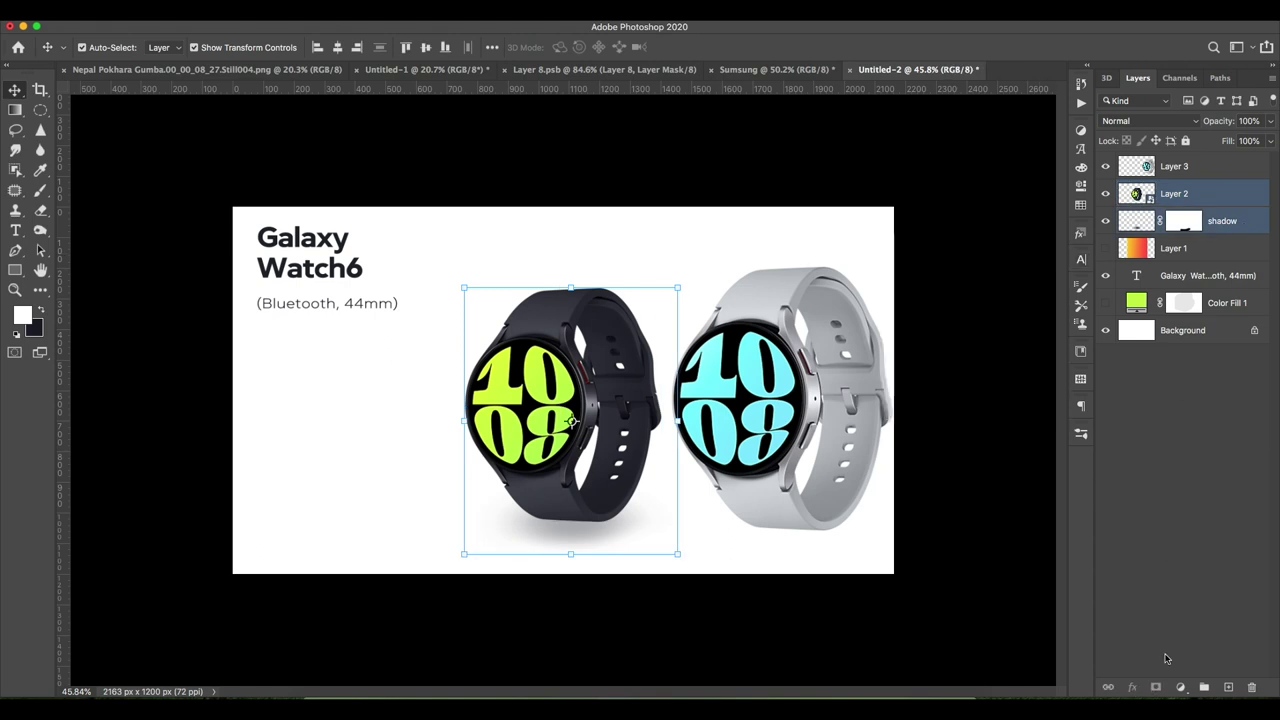
pyautogui.moveTo(650, 468); pyautogui.dragTo(540, 468)
# - Hide the dark watch and its shadow, and move the silver watch left
pyautogui.click(1140, 168)
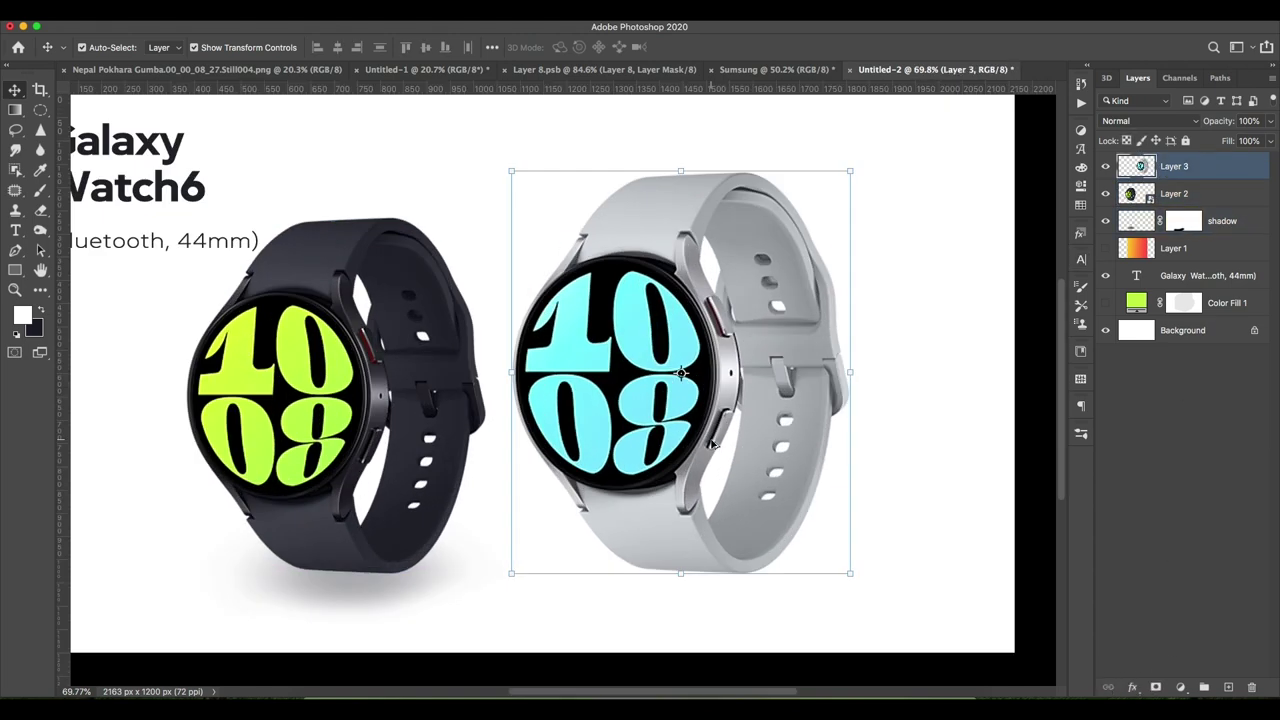
pyautogui.click(1105, 194)
pyautogui.click(1105, 221)
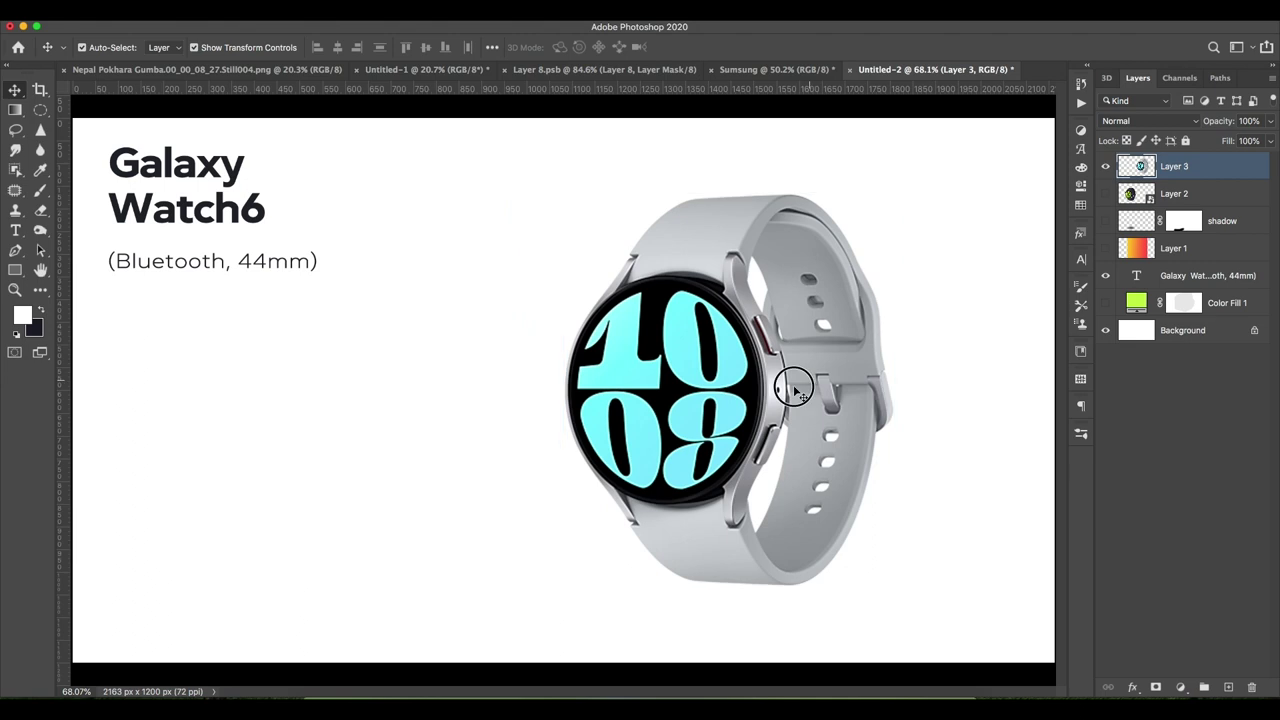
pyautogui.moveTo(794, 388); pyautogui.dragTo(680, 390)
pyautogui.scroll(-3, 665, 401)
pyautogui.scroll(3, 665, 401)
pyautogui.scroll(1, 665, 401)
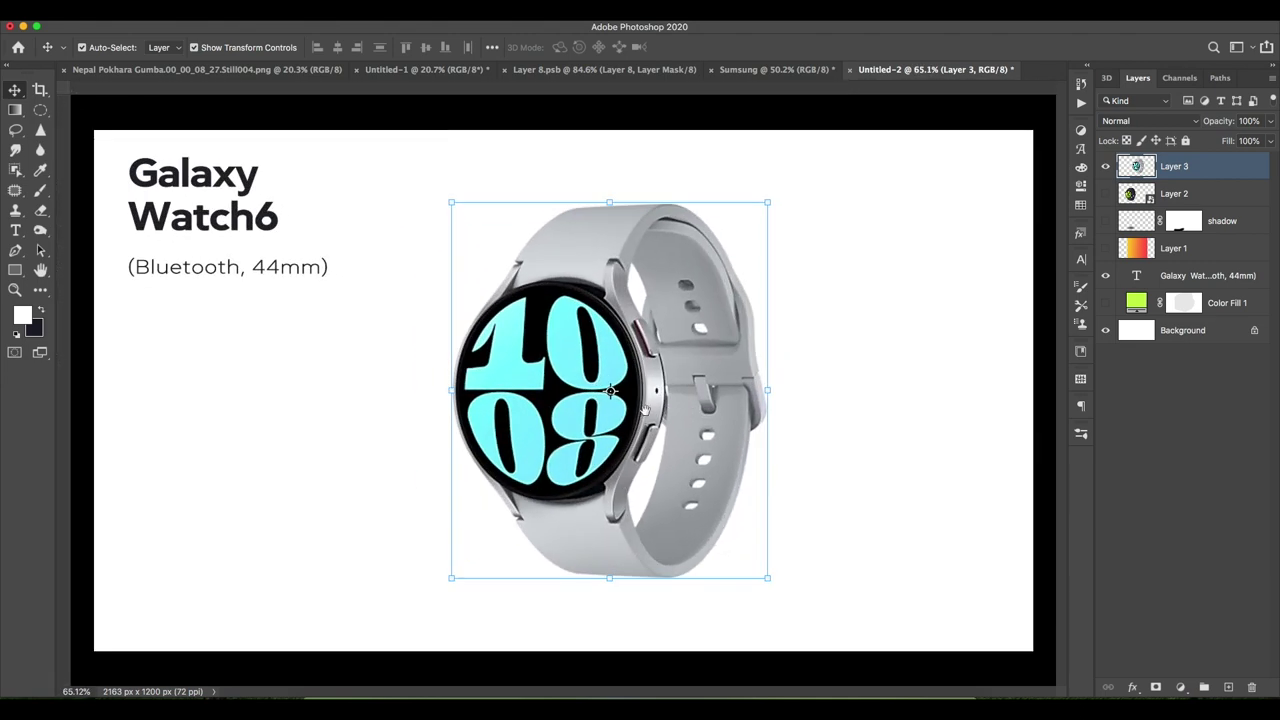
pyautogui.rightClick(1192, 182)
# - Add a Drop Shadow to the silver watch with 0 spread and Multiply blending
pyautogui.click(1132, 687)
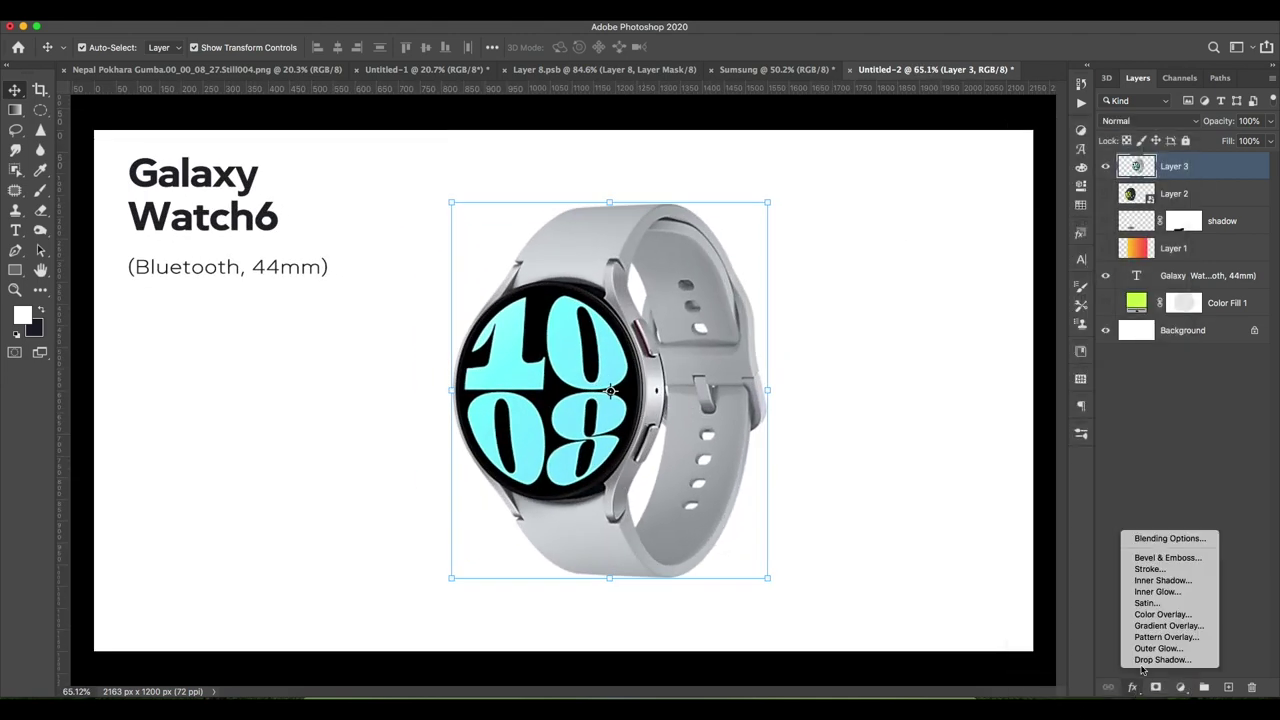
pyautogui.click(1160, 662)
pyautogui.moveTo(640, 98); pyautogui.dragTo(787, 94)
pyautogui.write('0')
pyautogui.press('Tab')
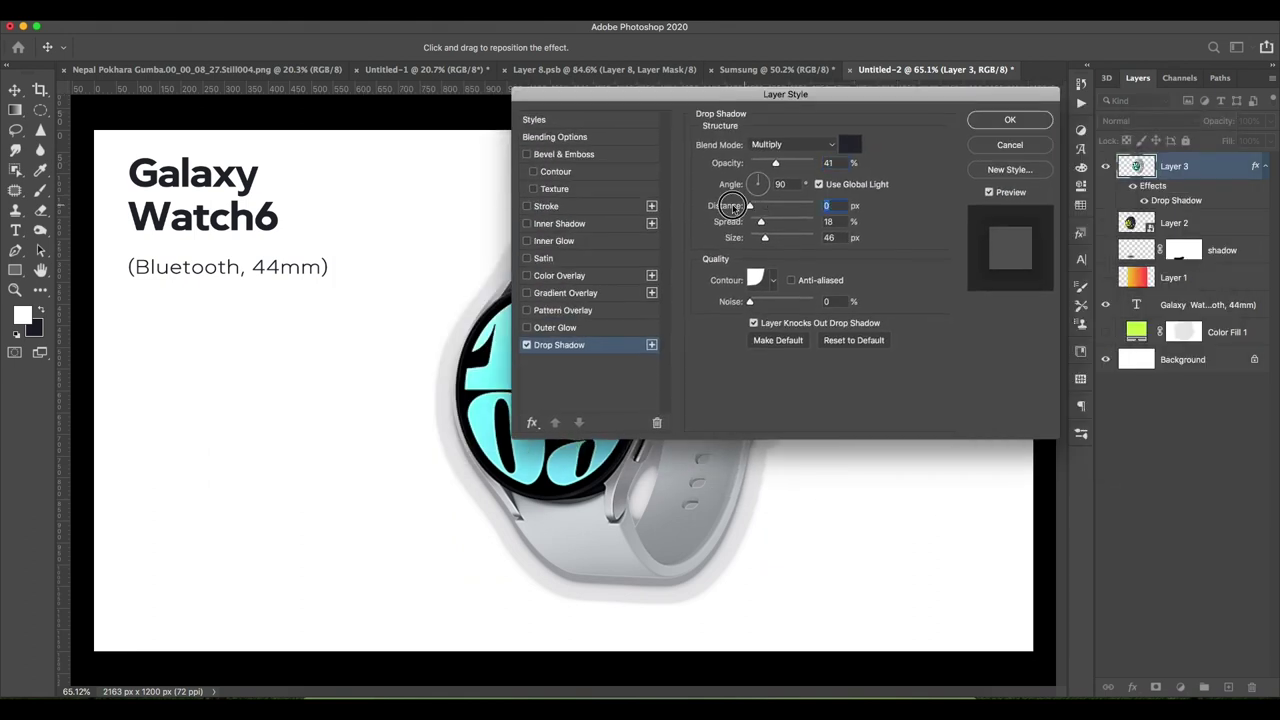
pyautogui.write('0')
pyautogui.press('Tab')
pyautogui.write('0')
pyautogui.click(792, 144)
pyautogui.click(770, 98)
# - Set the shadow angle to 126°, reduce its size, and keep a linear contour
pyautogui.click(853, 340)
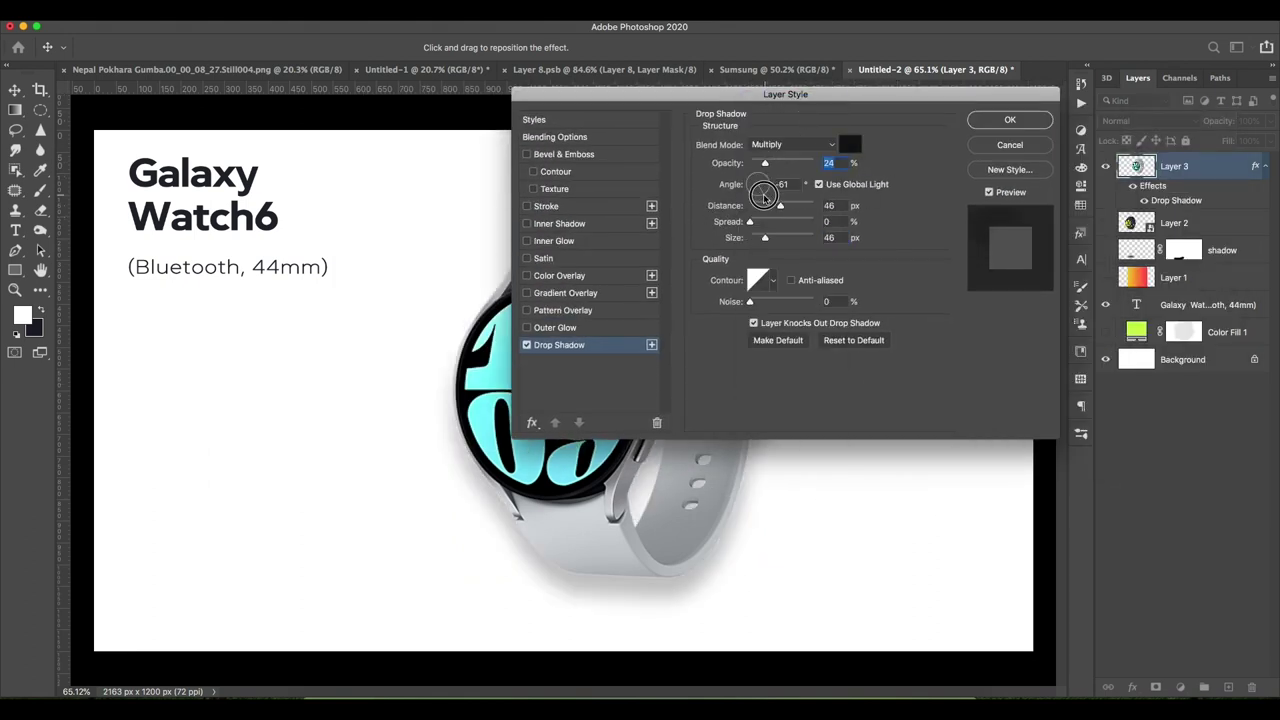
pyautogui.moveTo(762, 180); pyautogui.dragTo(750, 175)
pyautogui.moveTo(664, 95)
pyautogui.mouseDown()
pyautogui.moveTo(828, 121)
pyautogui.moveTo(735, 108)
pyautogui.mouseUp()
pyautogui.moveTo(836, 252); pyautogui.dragTo(845, 220)
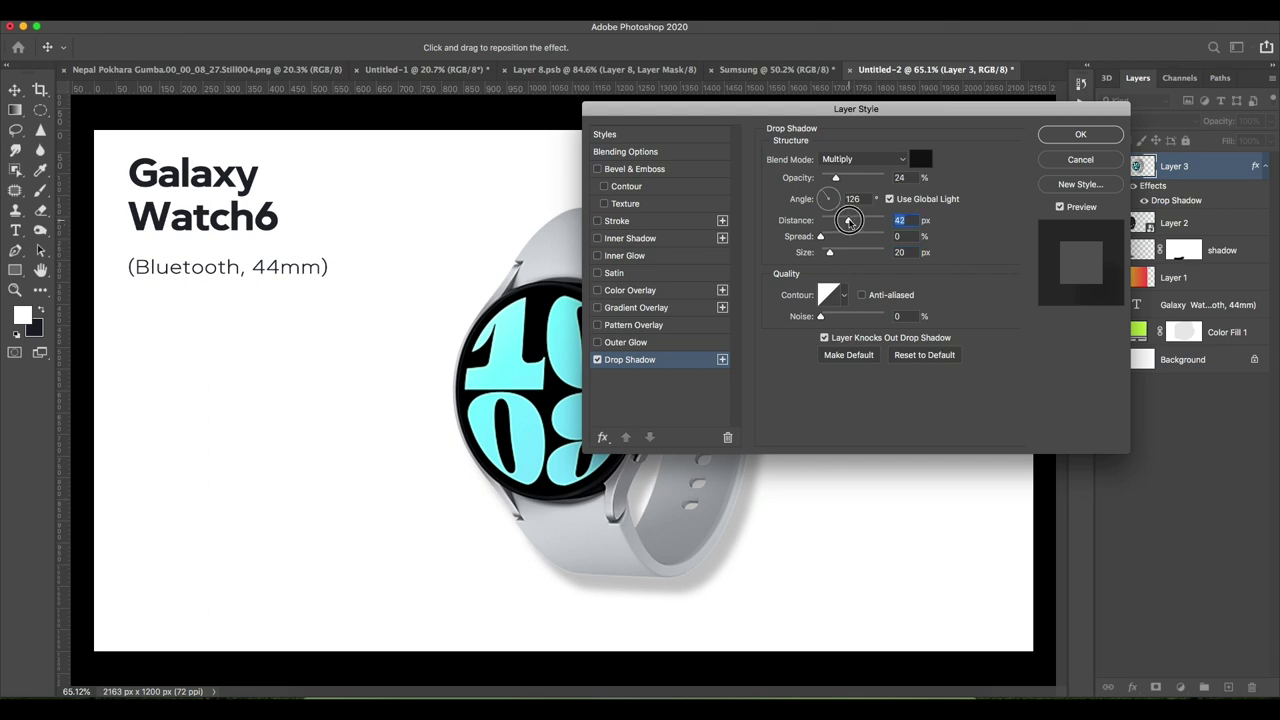
pyautogui.click(843, 295)
pyautogui.click(806, 326)
pyautogui.click(763, 325)
pyautogui.press('Return')
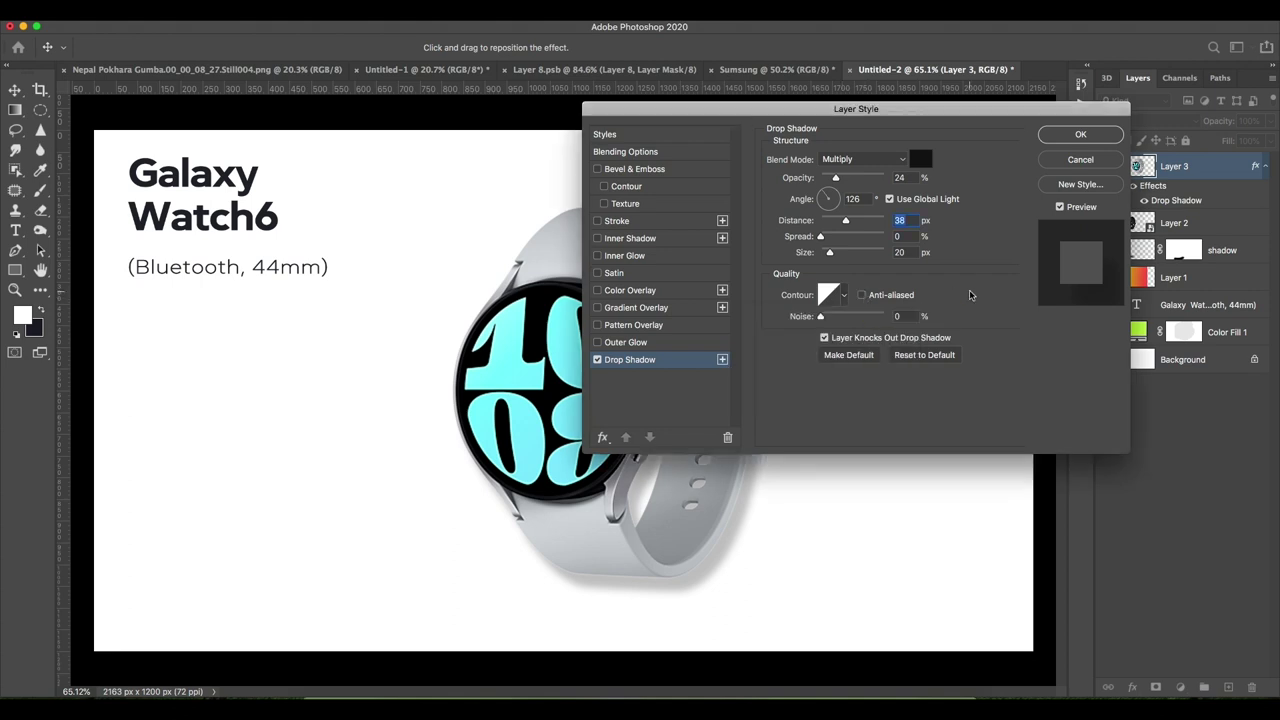
# - Set shadow opacity 15%, size 10 px, distance 28 px, and apply the style
pyautogui.click(888, 180)
pyautogui.write('15')
pyautogui.doubleClick(899, 252)
pyautogui.write('10')
pyautogui.moveTo(845, 220); pyautogui.dragTo(838, 220)
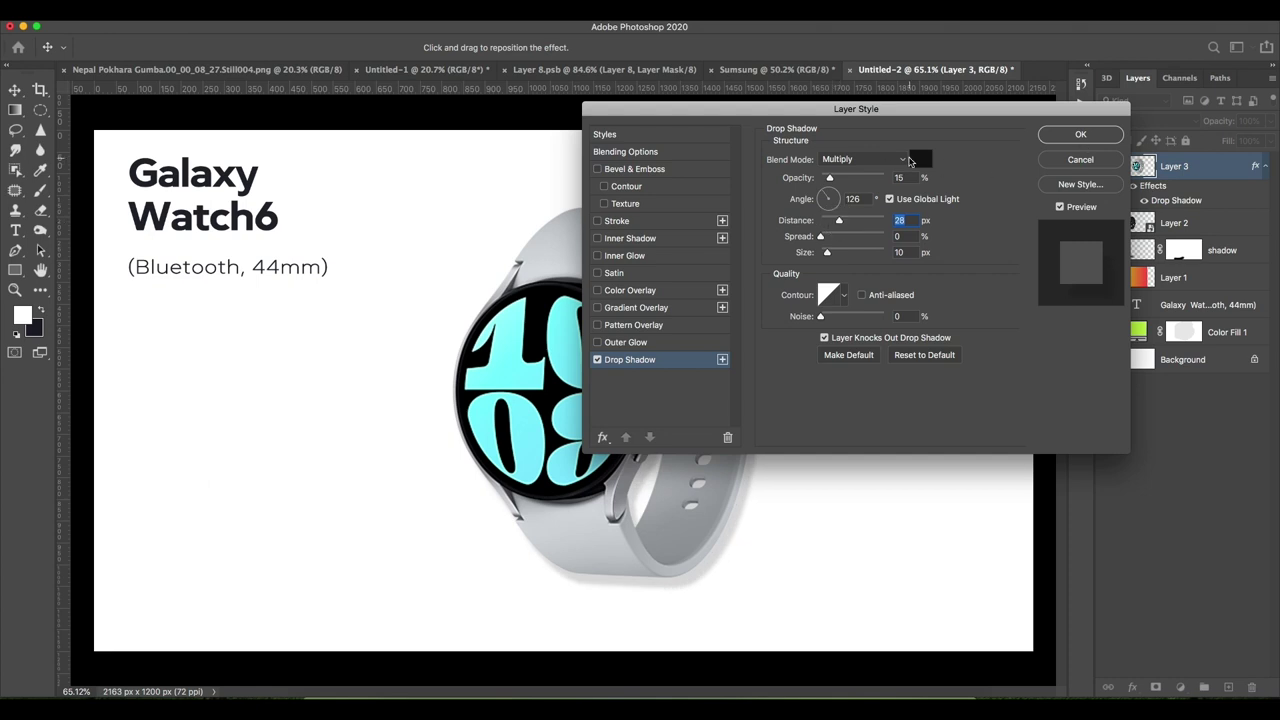
pyautogui.click(920, 159)
pyautogui.click(1159, 148)
pyautogui.click(1080, 131)
# - Nudge the silver watch slightly to the left
pyautogui.press('v')
pyautogui.moveTo(729, 318); pyautogui.dragTo(659, 318)
pyautogui.scroll(-3, 584, 400)
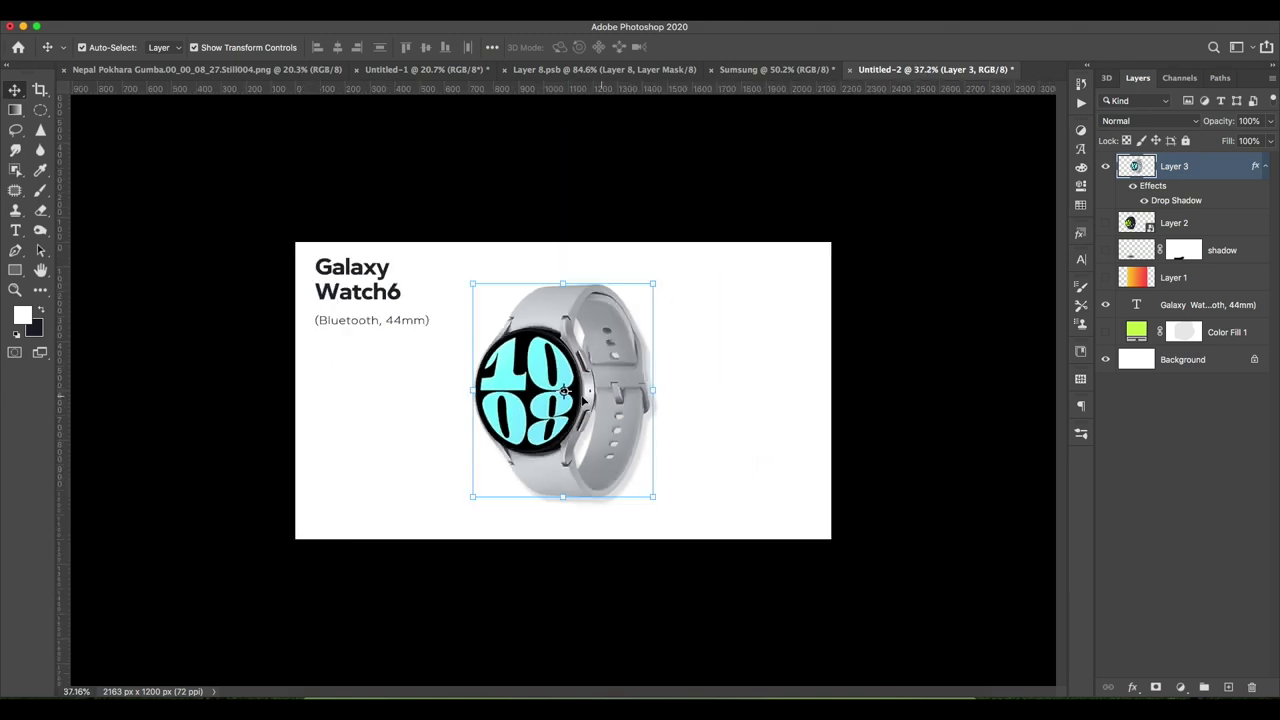
pyautogui.scroll(3, 490, 430)
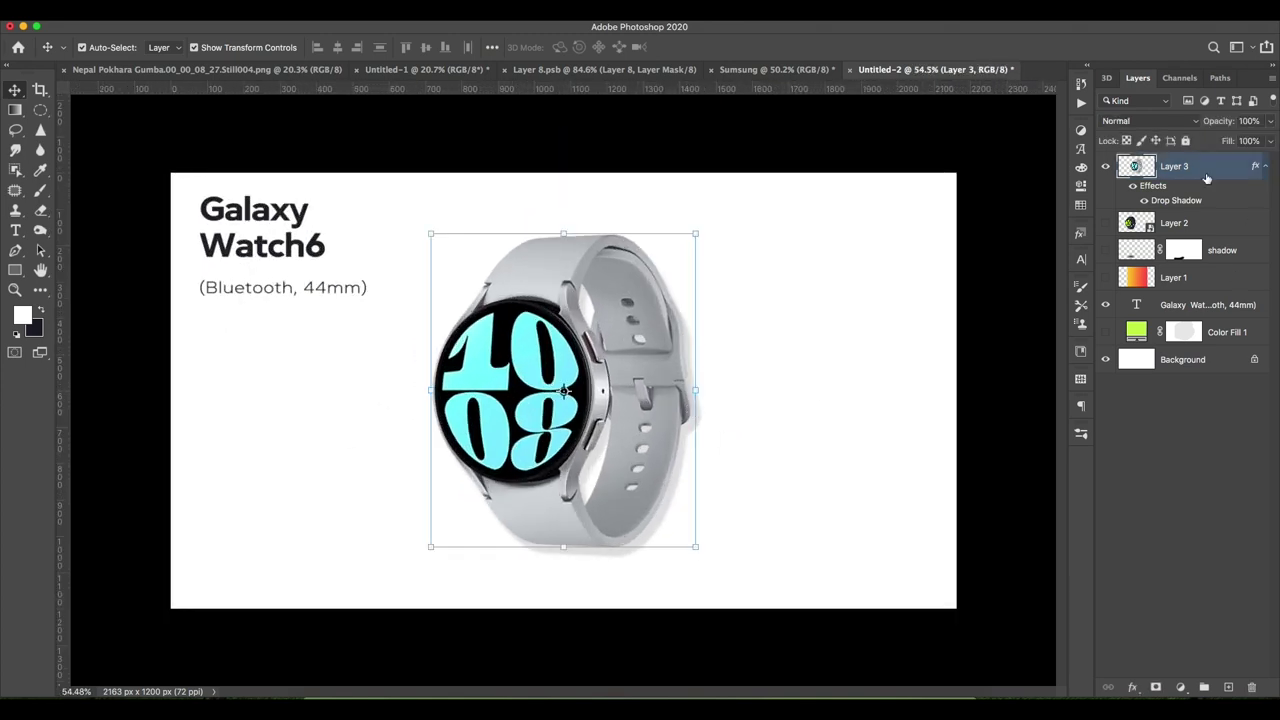
# - Convert the watch's drop shadow into its own layer and duplicate it
pyautogui.rightClick(1207, 201)
pyautogui.click(1138, 415)
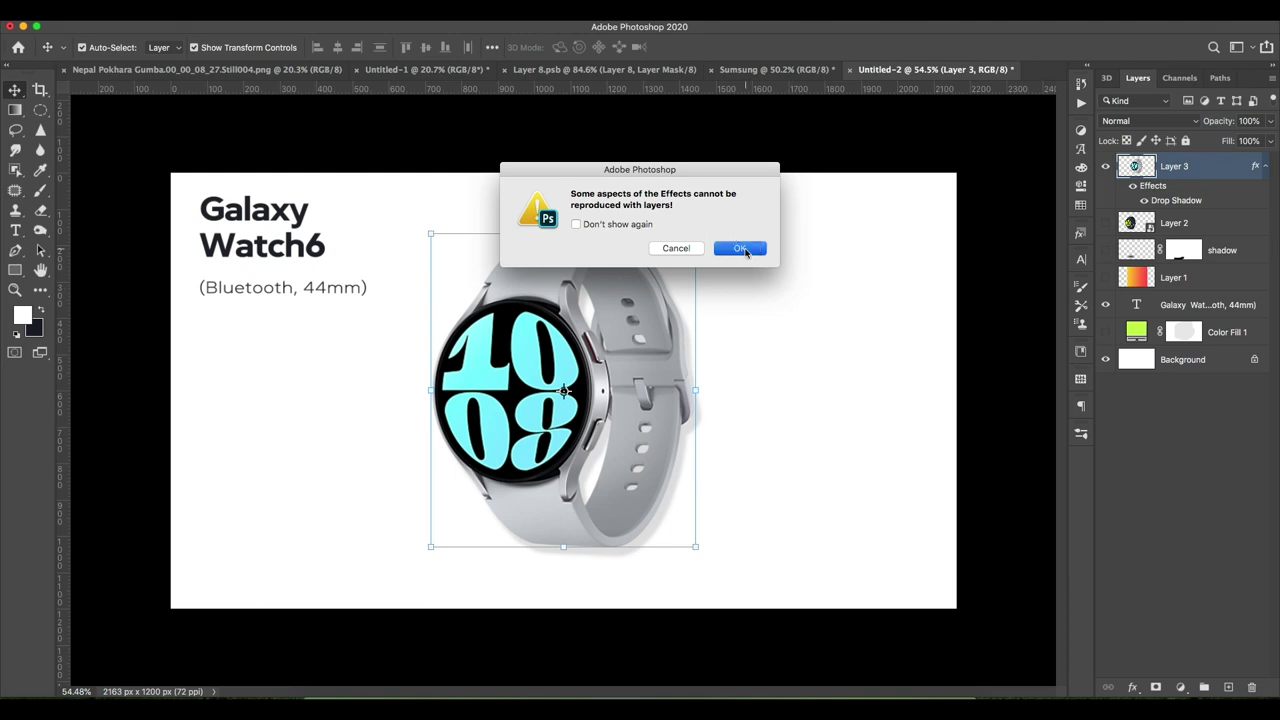
pyautogui.click(741, 250)
pyautogui.doubleClick(1106, 194)
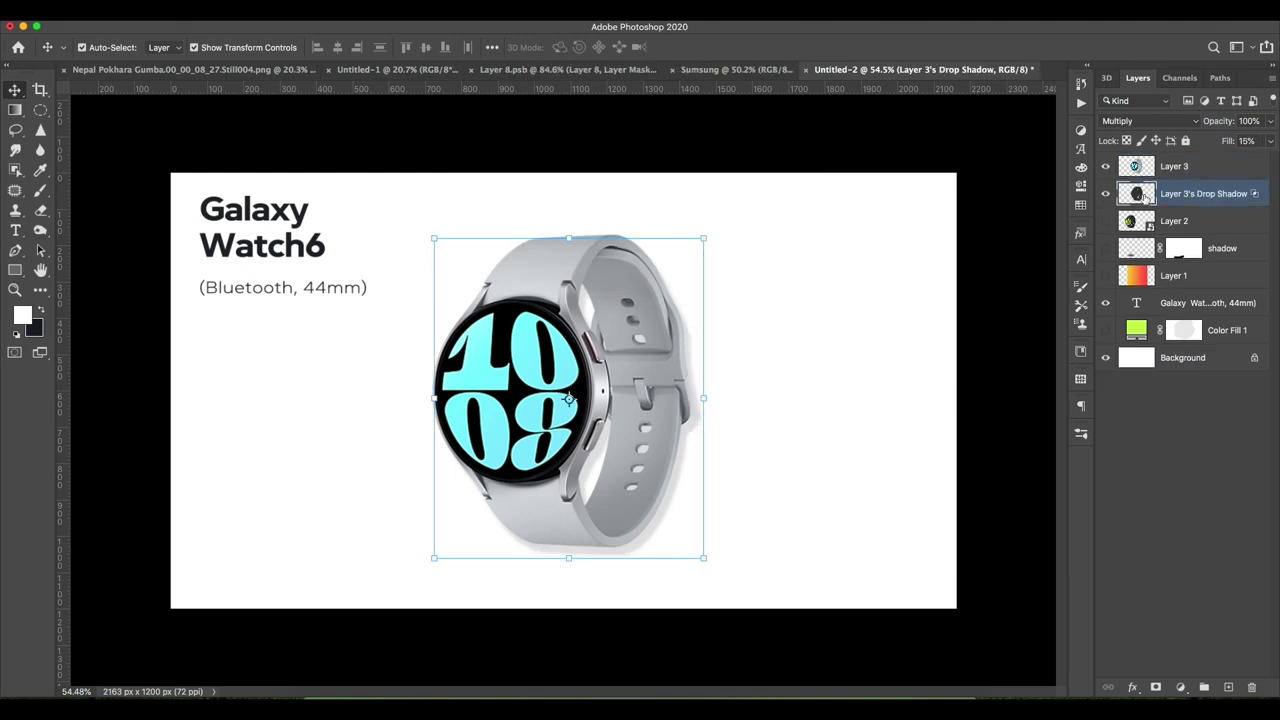
pyautogui.hotkey('ctrl', 'j')
# - Mask the shadow copy and paint out the part behind the watch with a soft brush
pyautogui.click(1155, 687)
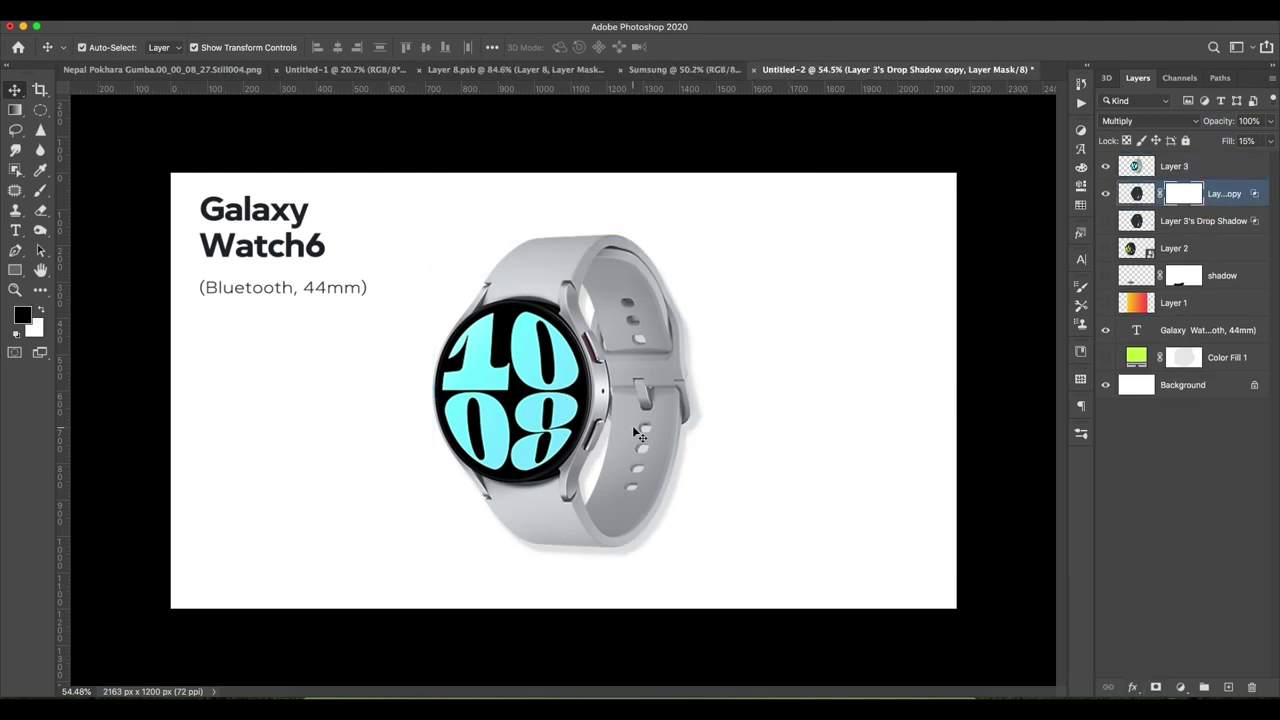
pyautogui.press('b')
pyautogui.click(88, 47)
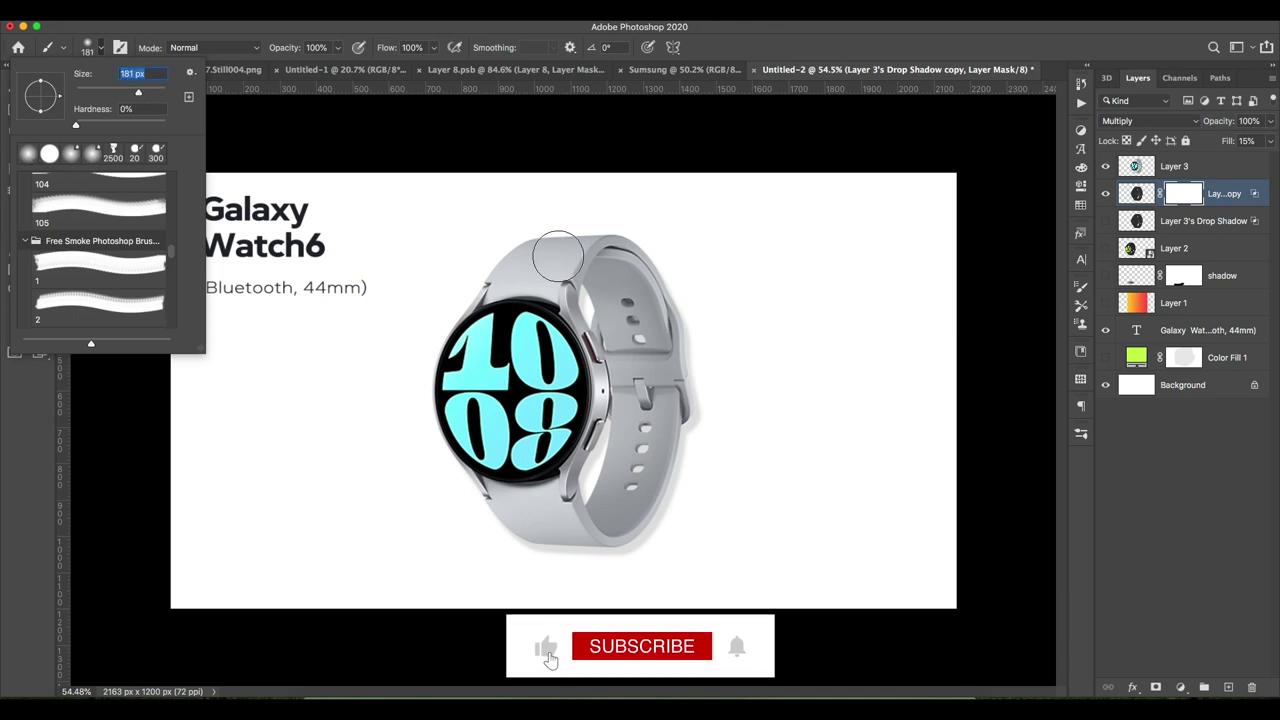
pyautogui.press('Return')
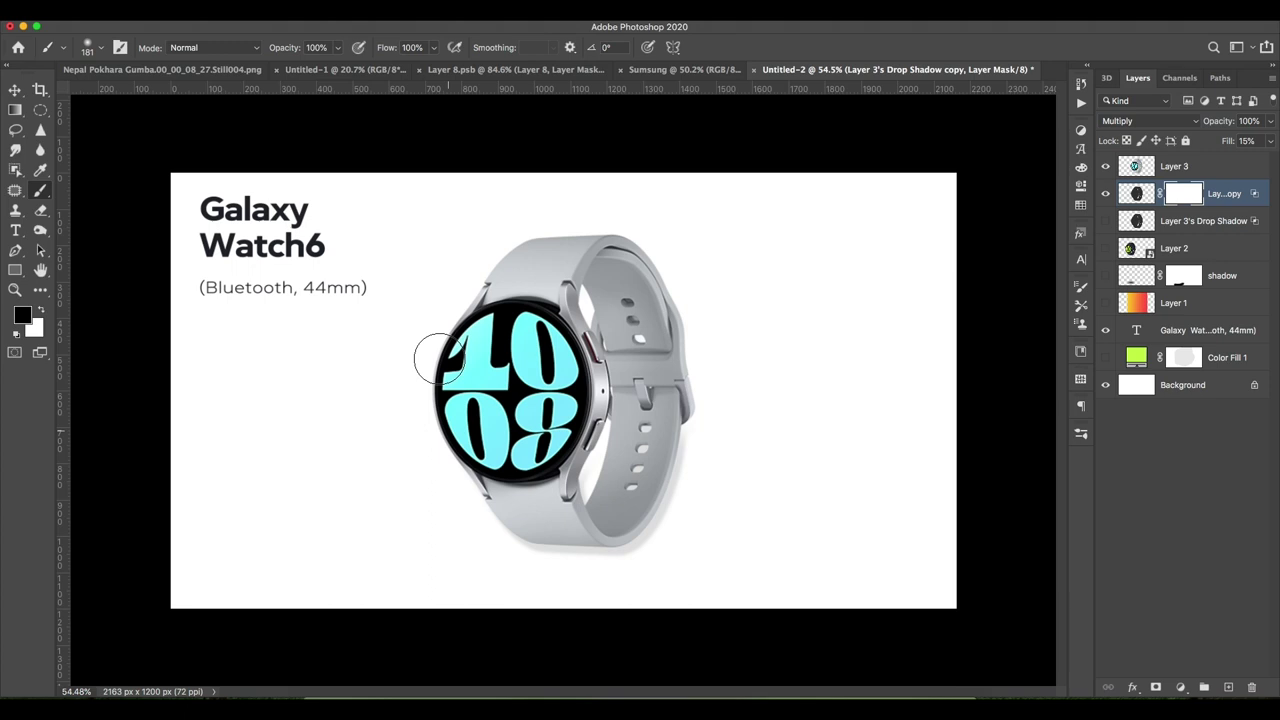
pyautogui.click(1106, 166)
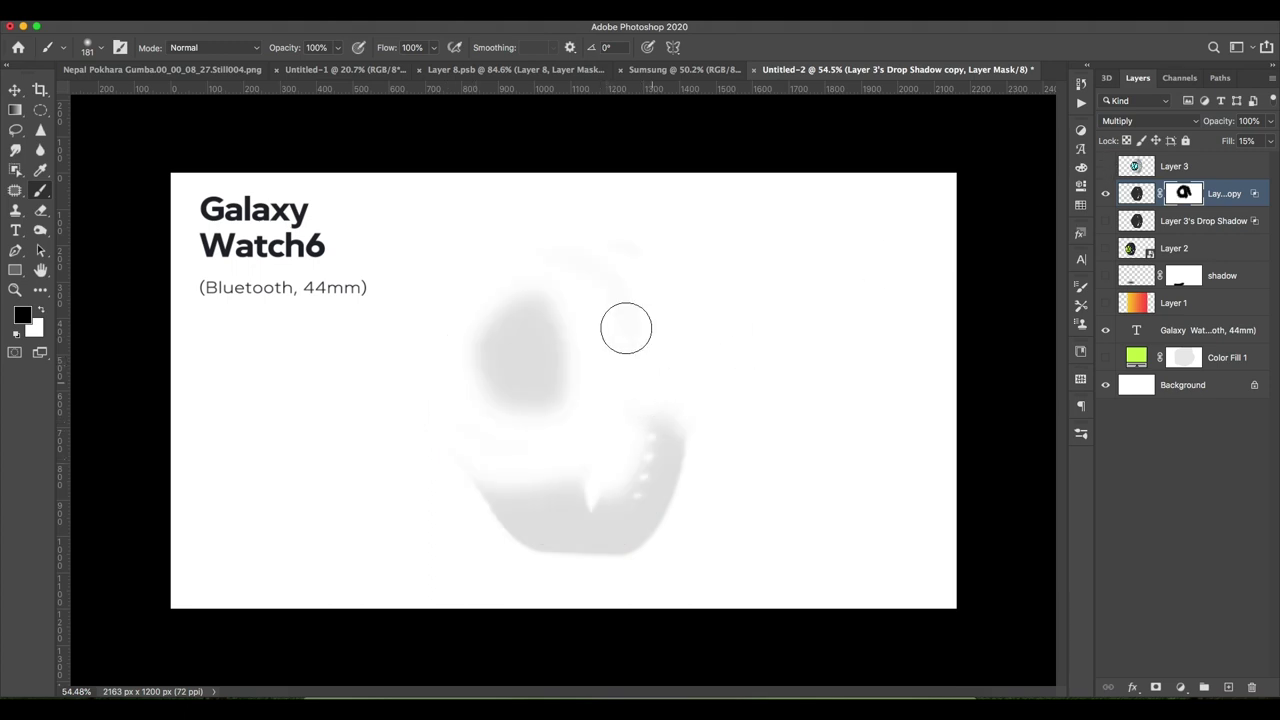
pyautogui.moveTo(626, 328); pyautogui.dragTo(515, 328)
pyautogui.moveTo(465, 412)
pyautogui.mouseDown()
pyautogui.moveTo(566, 363)
pyautogui.moveTo(546, 397)
pyautogui.moveTo(563, 414)
pyautogui.moveTo(510, 440)
pyautogui.mouseUp()
# - Show the silver watch again and stretch the shadow copy's bottom corners outward
pyautogui.press('v')
pyautogui.click(1106, 166)
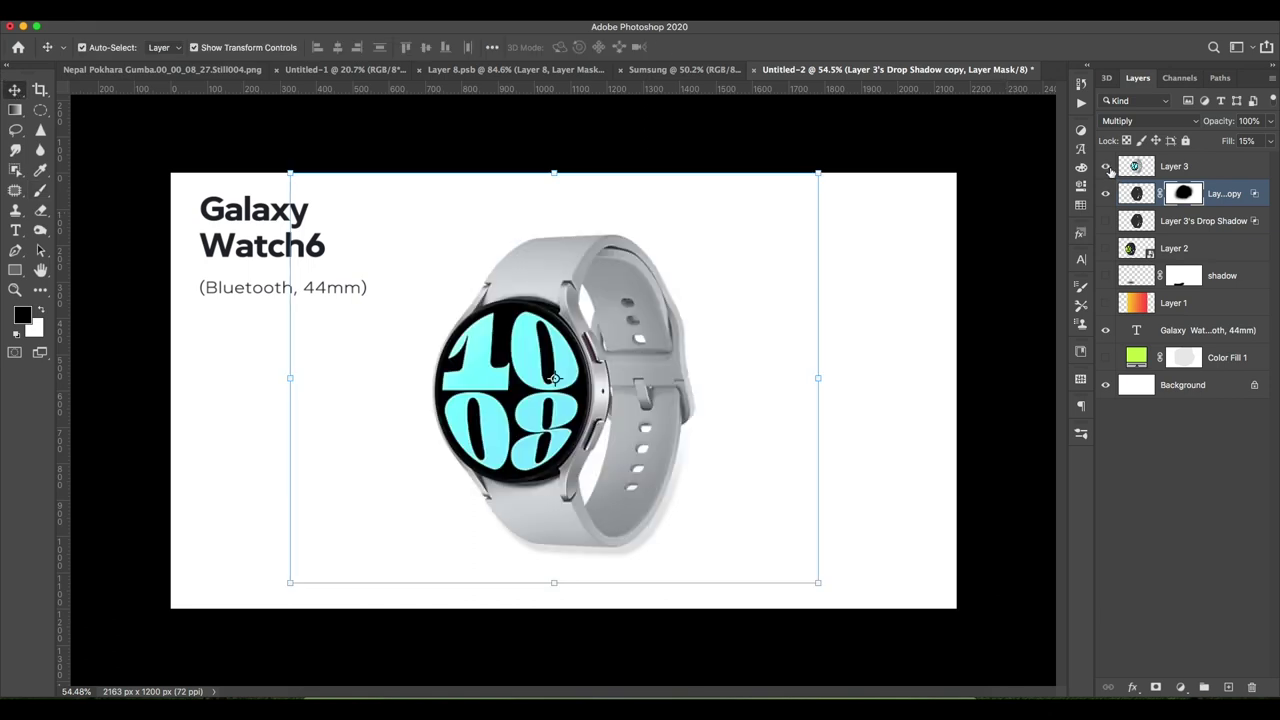
pyautogui.scroll(3, 686, 520)
pyautogui.scroll(3, 686, 531)
pyautogui.moveTo(871, 613); pyautogui.dragTo(914, 620)
pyautogui.moveTo(200, 614); pyautogui.dragTo(103, 655)
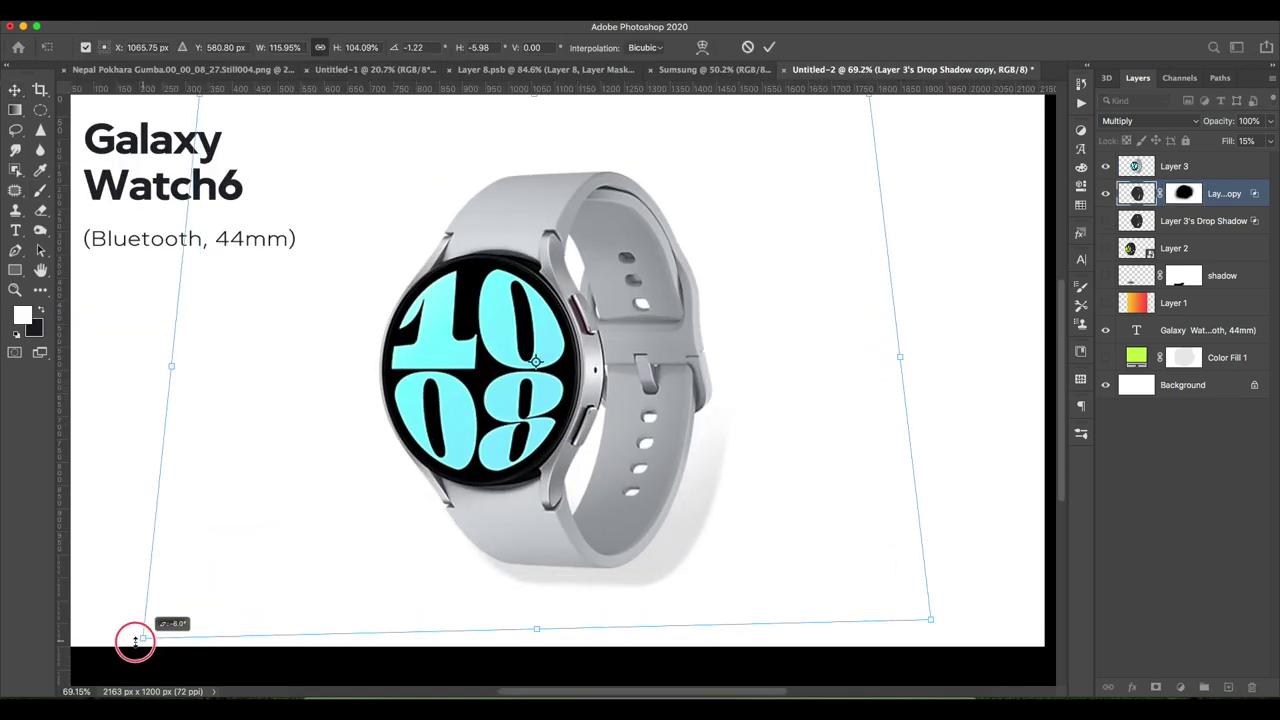
# - Pull the shadow's top corners inward for perspective and commit the distortion
pyautogui.scroll(-1, 545, 500)
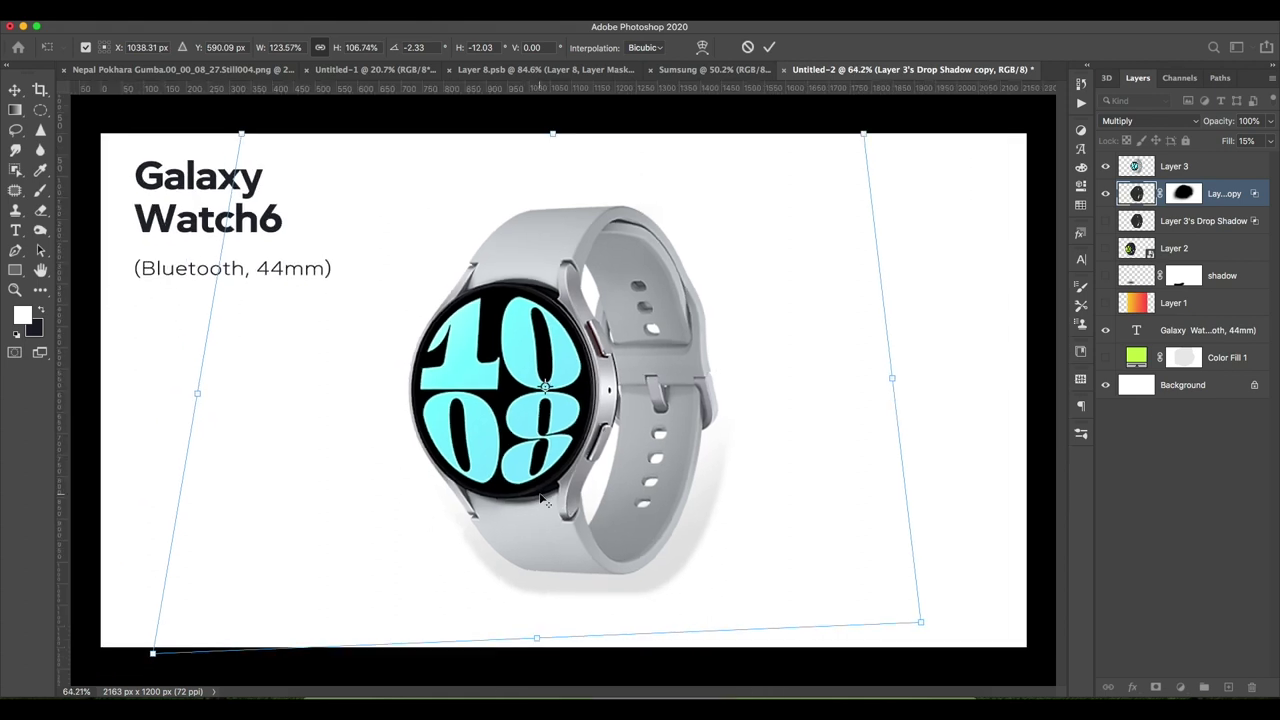
pyautogui.moveTo(242, 134); pyautogui.dragTo(386, 166)
pyautogui.moveTo(866, 163); pyautogui.dragTo(812, 160)
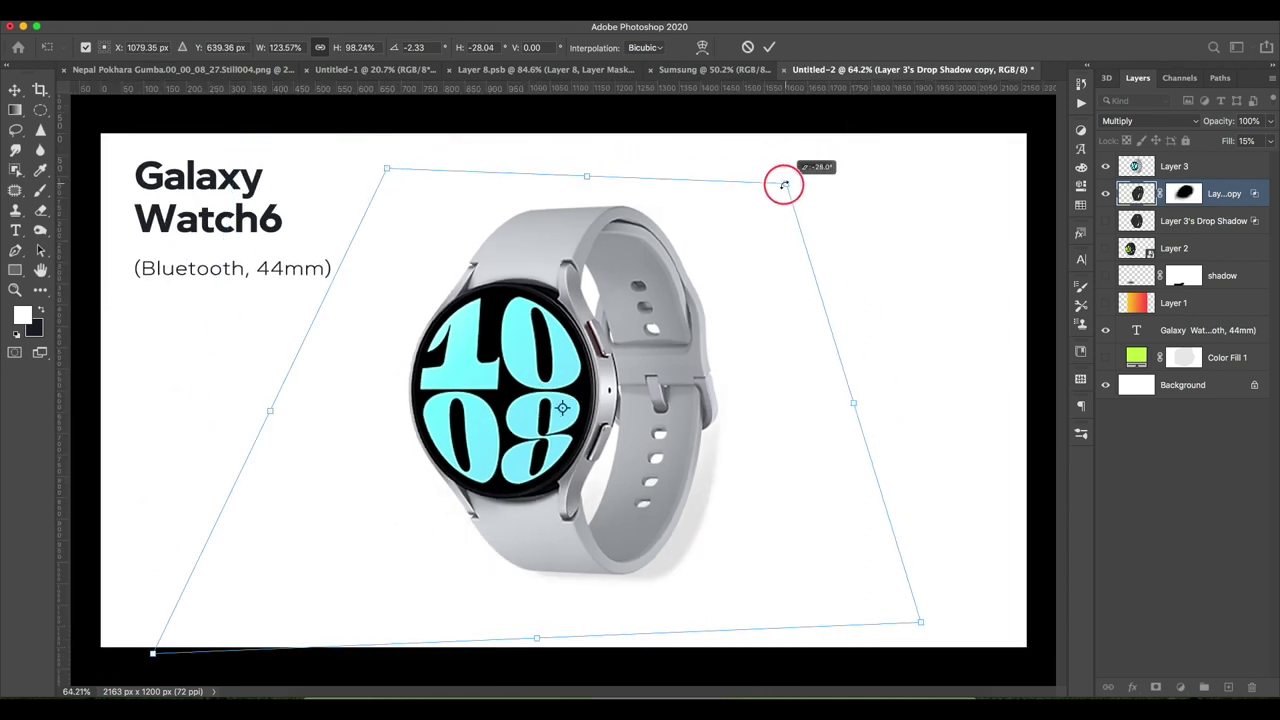
pyautogui.moveTo(709, 461); pyautogui.dragTo(698, 460)
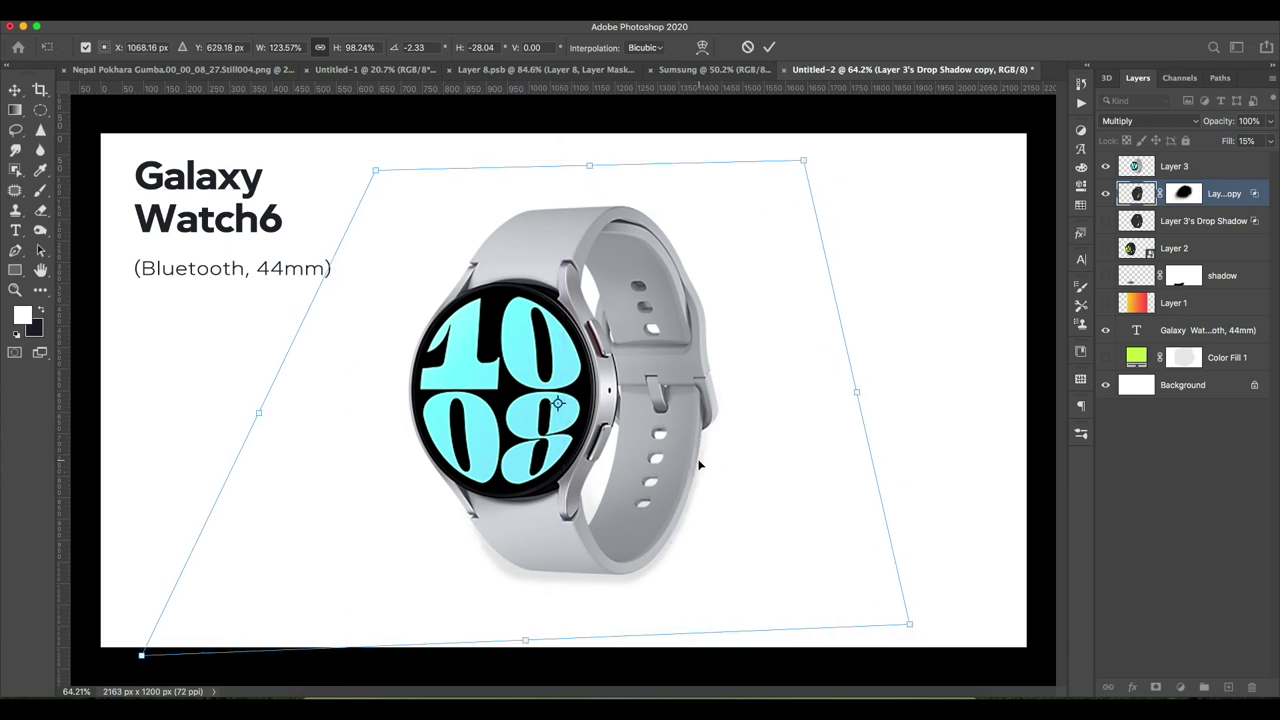
pyautogui.press('Return')
pyautogui.scroll(-3, 698, 460)
pyautogui.click(1105, 166)
# - Stretch the shadow copy's lower corner a bit further, commit, and zoom out
pyautogui.click(1105, 166)
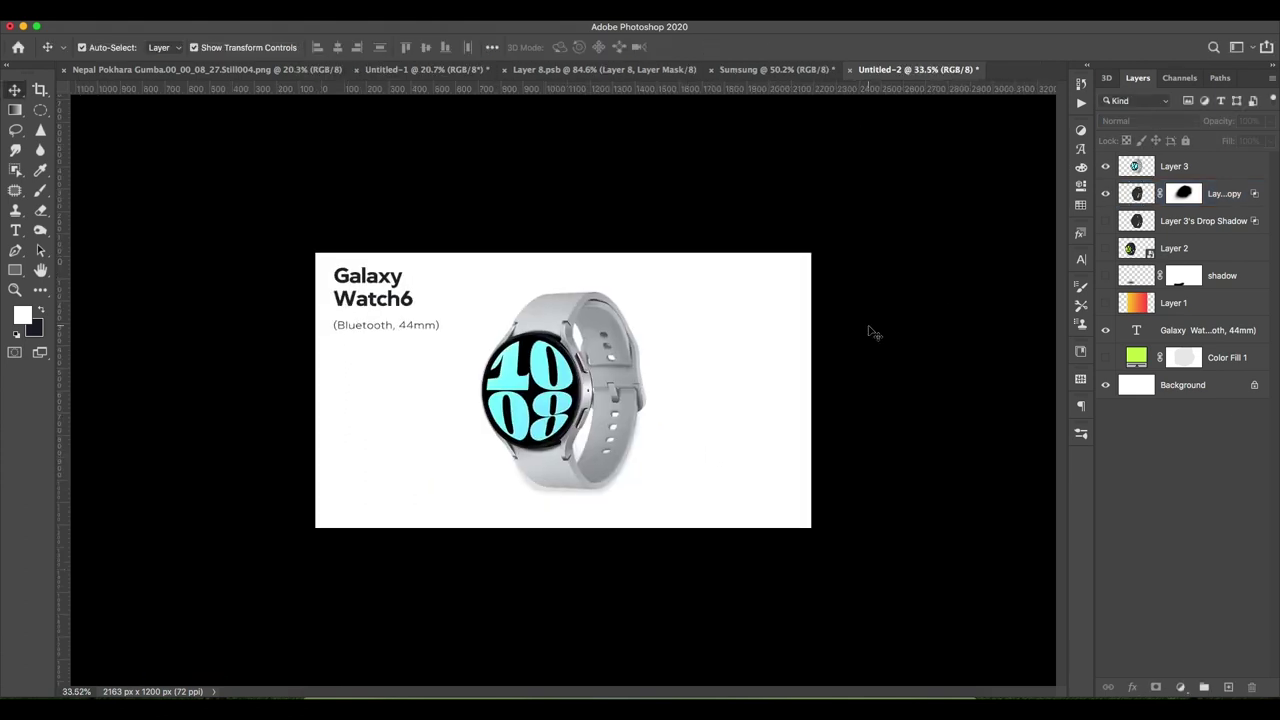
pyautogui.scroll(5, 871, 329)
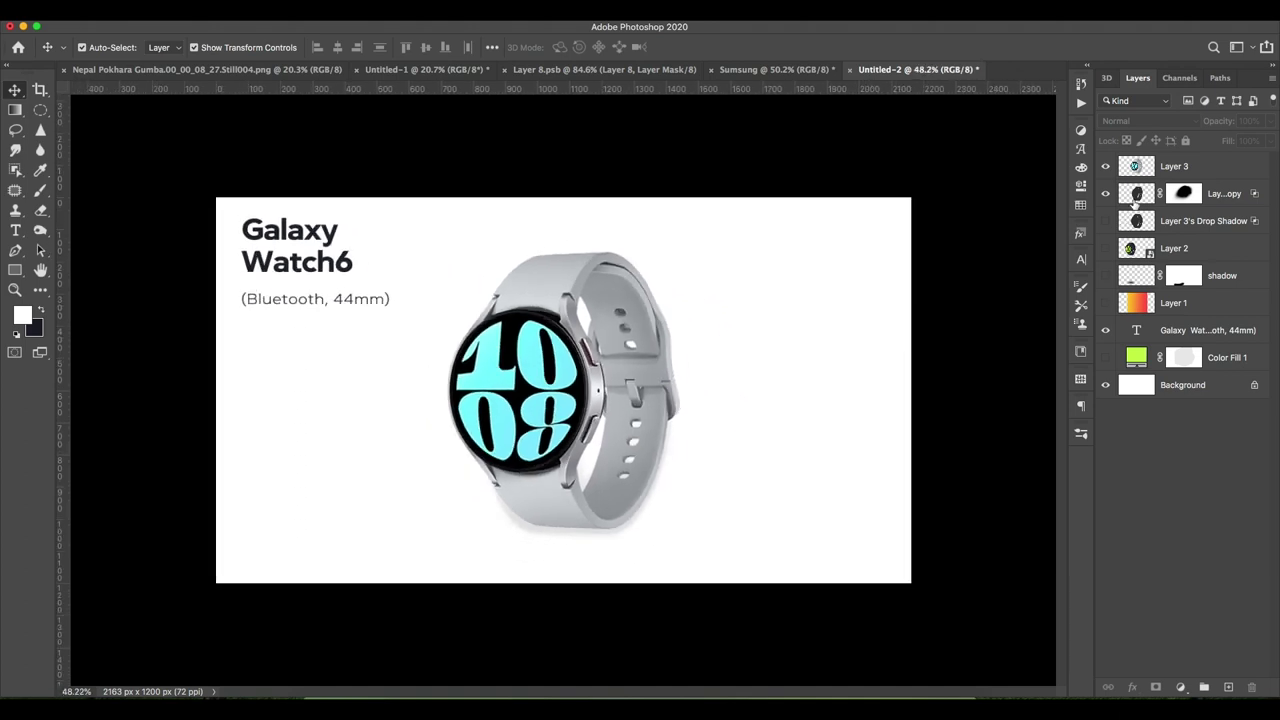
pyautogui.click(1133, 200)
pyautogui.scroll(1, 750, 580)
pyautogui.moveTo(779, 599); pyautogui.dragTo(789, 607)
pyautogui.press('Return')
pyautogui.press('super+minus')
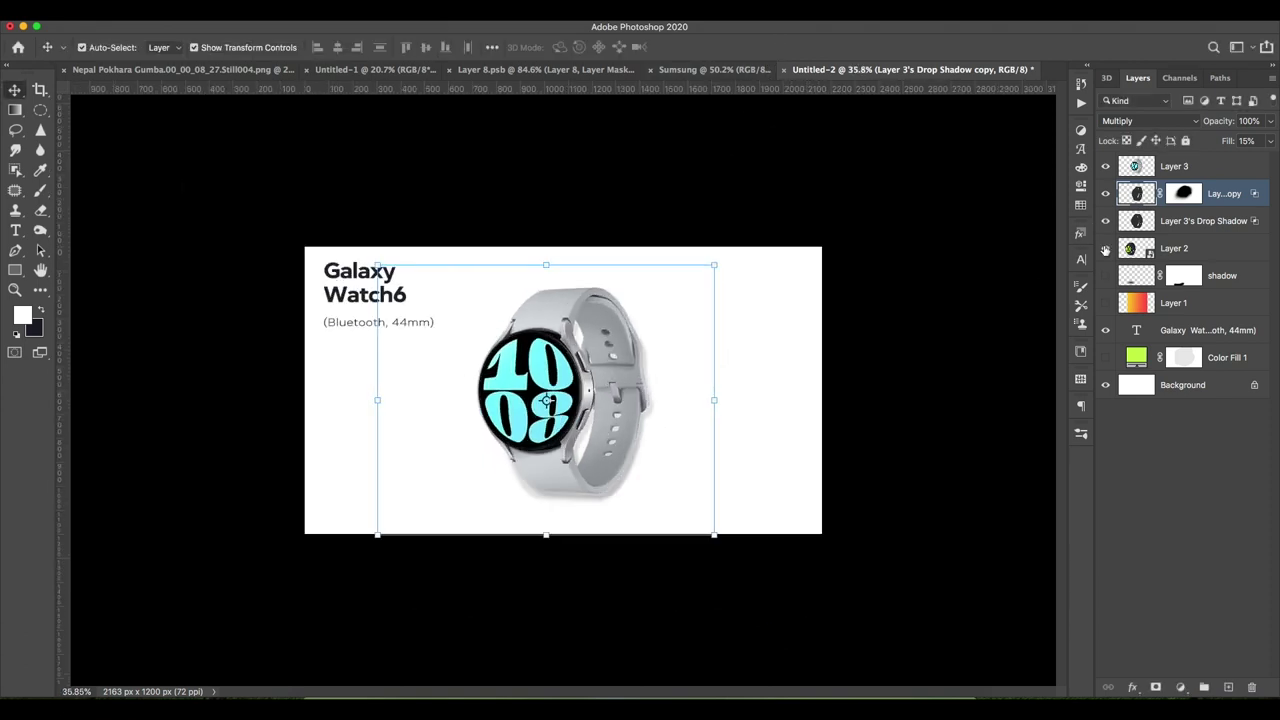
# - Show the dark watch and move the silver watch with its shadow layers right
pyautogui.click(1105, 249)
pyautogui.doubleClick(1140, 250)
pyautogui.click(1080, 134)
pyautogui.click(1174, 166)
pyautogui.keyDown('shift'); pyautogui.click(1203, 221); pyautogui.keyUp('shift')
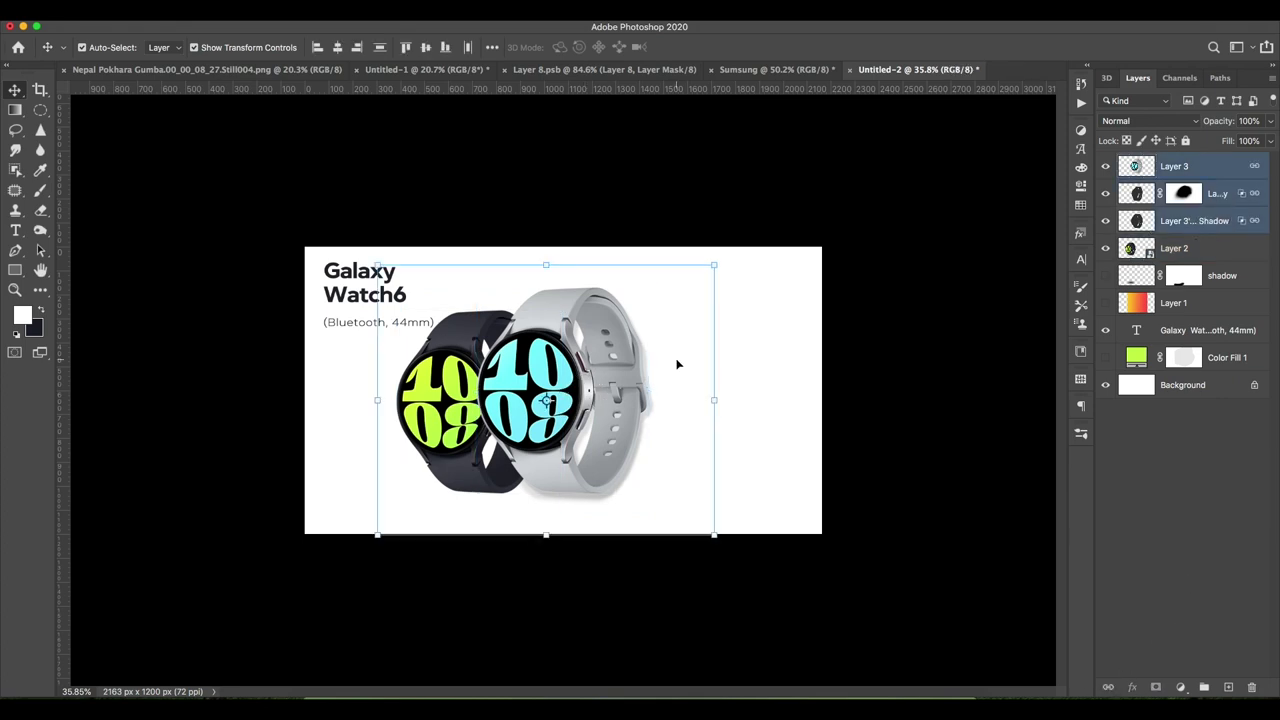
pyautogui.moveTo(677, 365); pyautogui.dragTo(752, 365)
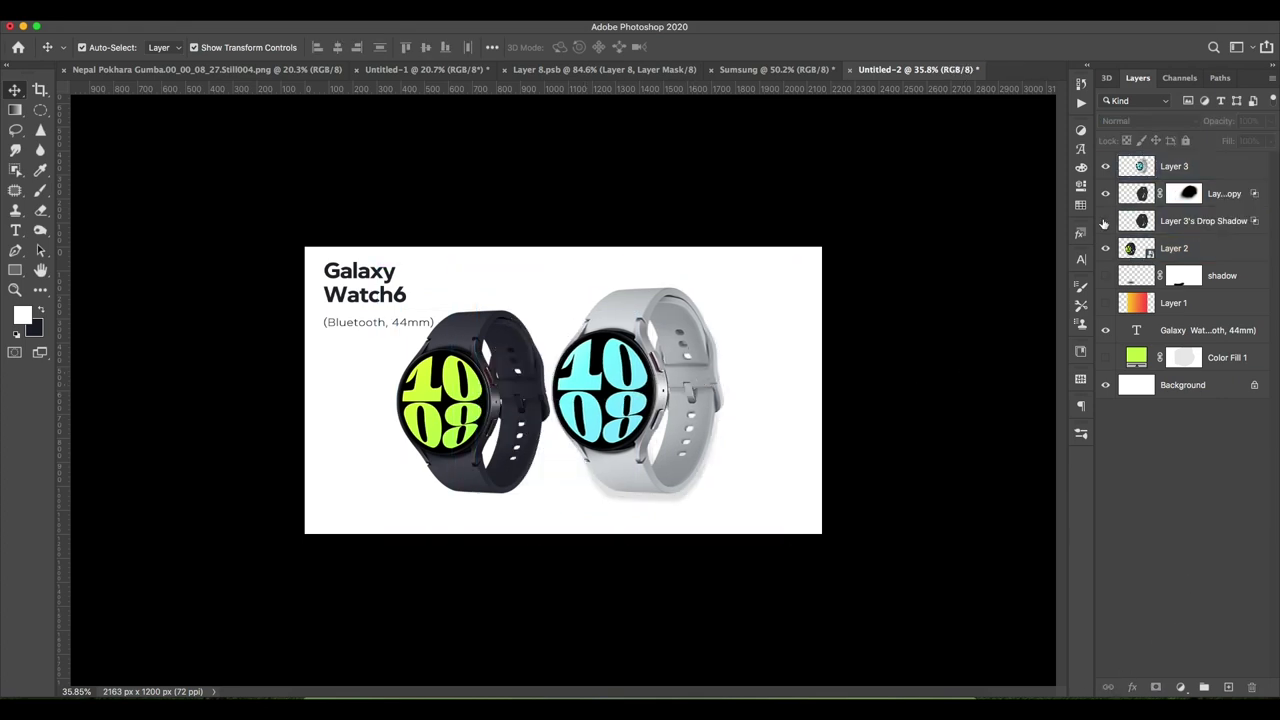
pyautogui.click(1136, 192)
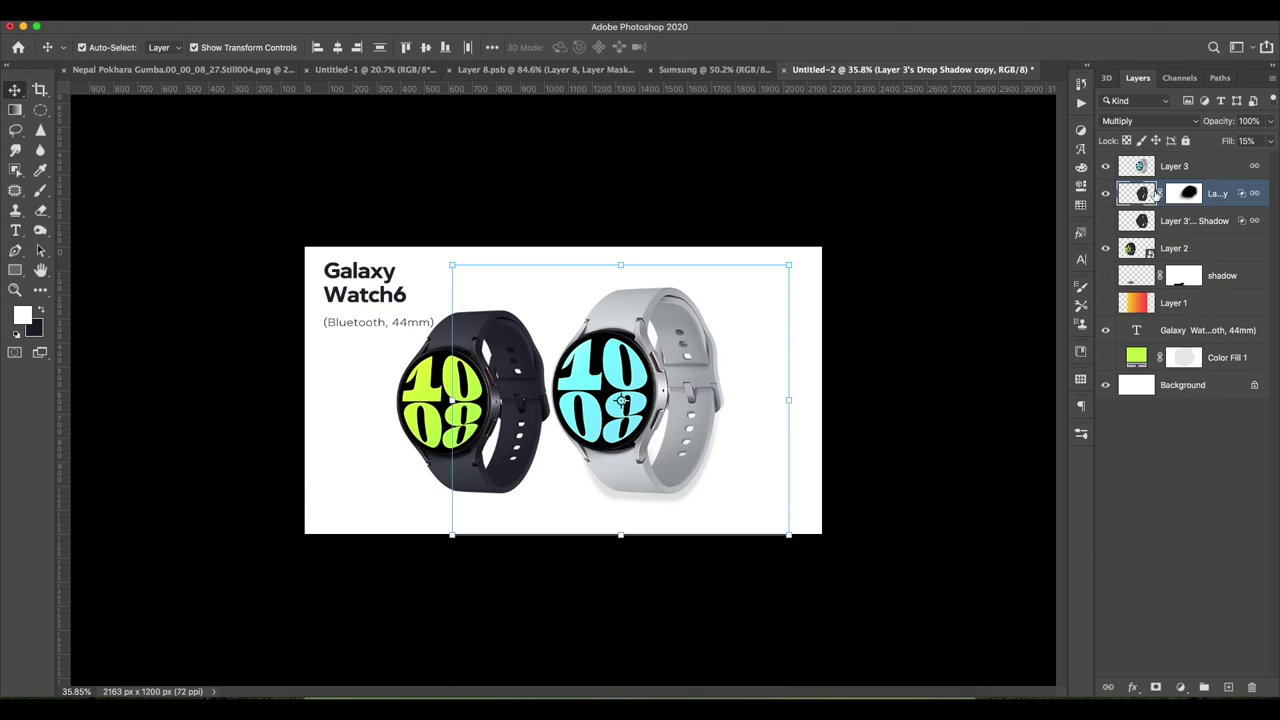
# - Select both watches and their shadow layers and drag them together into place
pyautogui.moveTo(975, 453); pyautogui.dragTo(480, 500)
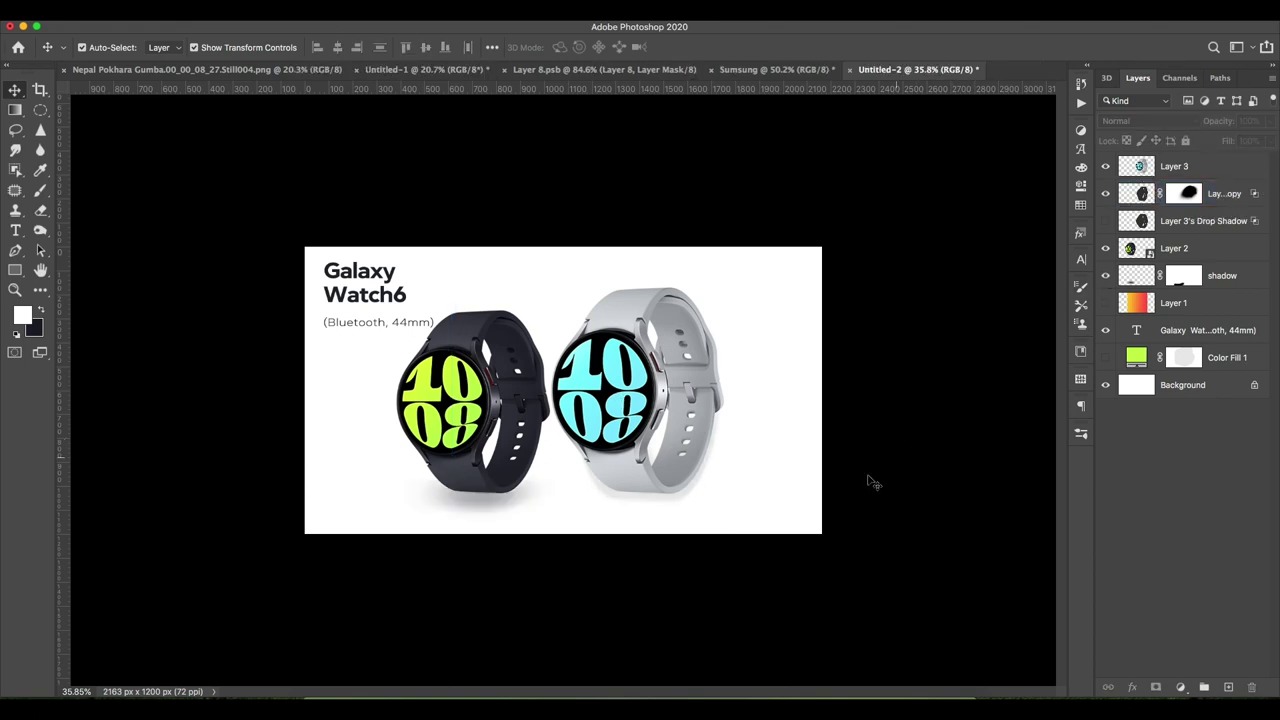
pyautogui.moveTo(606, 412)
pyautogui.mouseDown()
pyautogui.moveTo(615, 432)
pyautogui.moveTo(683, 407)
pyautogui.mouseUp()
pyautogui.scroll(-2, 766, 500)
pyautogui.scroll(5, 766, 500)
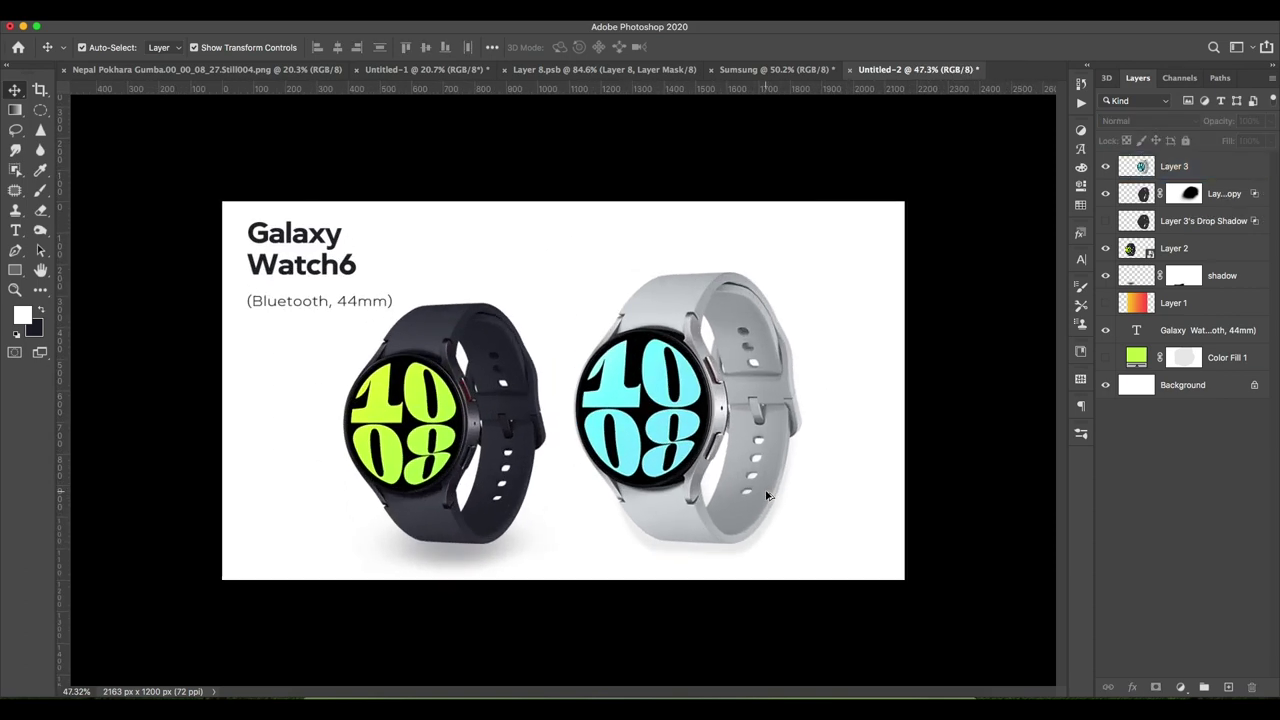